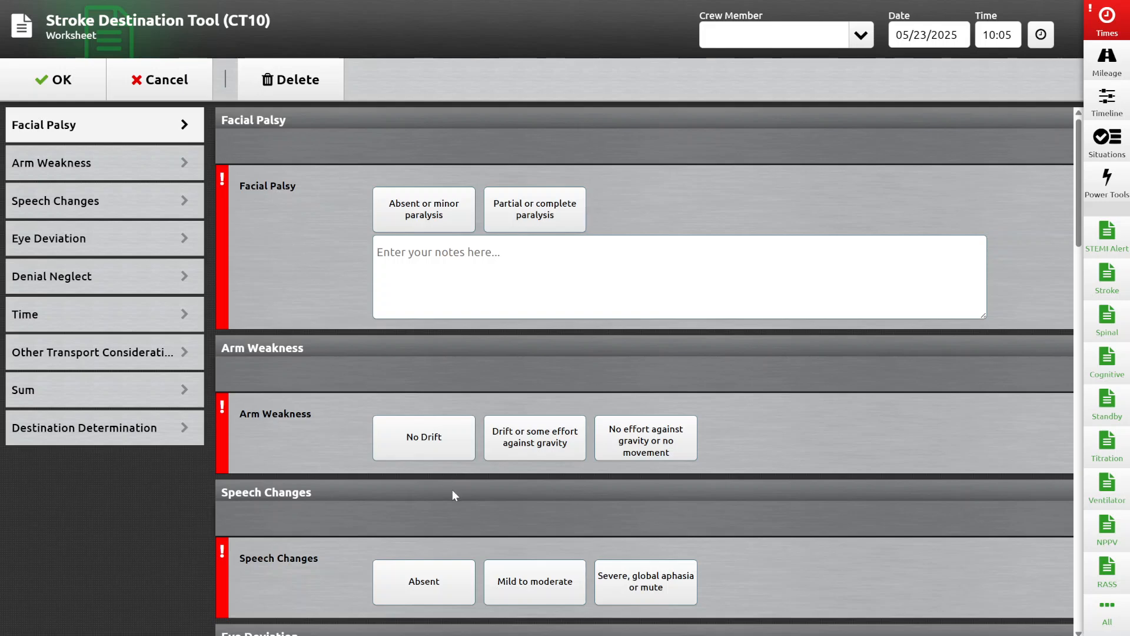
Step: Delete the Stroke Destination Tool (CT10) worksheet and confirm the deletion
click(300, 93)
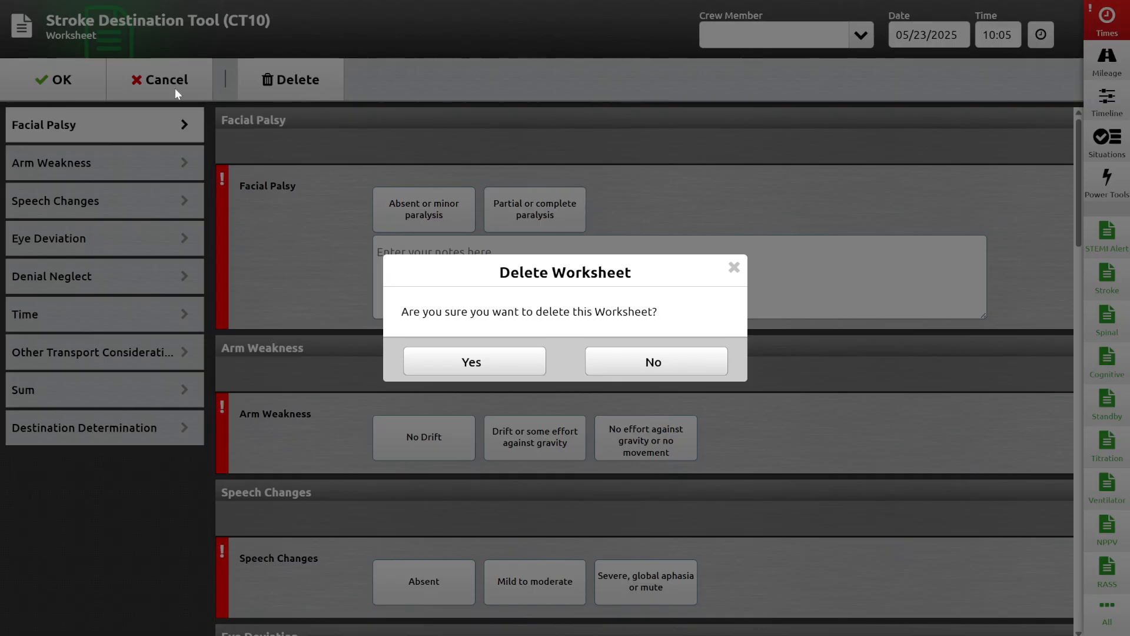
click(472, 363)
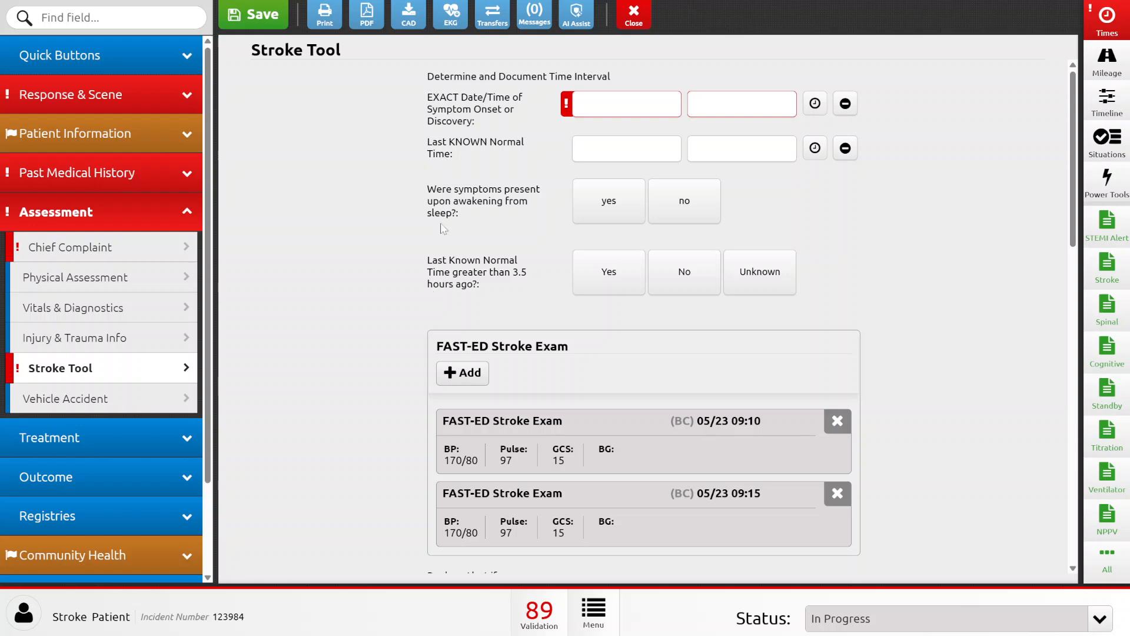
Step: Review the Stroke Tool form against the time-interval requirements of the M4 suspected CVA protocol in the Pinellas County Medical Operations Manual
scroll(435, 270, down, 8)
scroll(533, 434, up, 8)
key(alt+Tab)
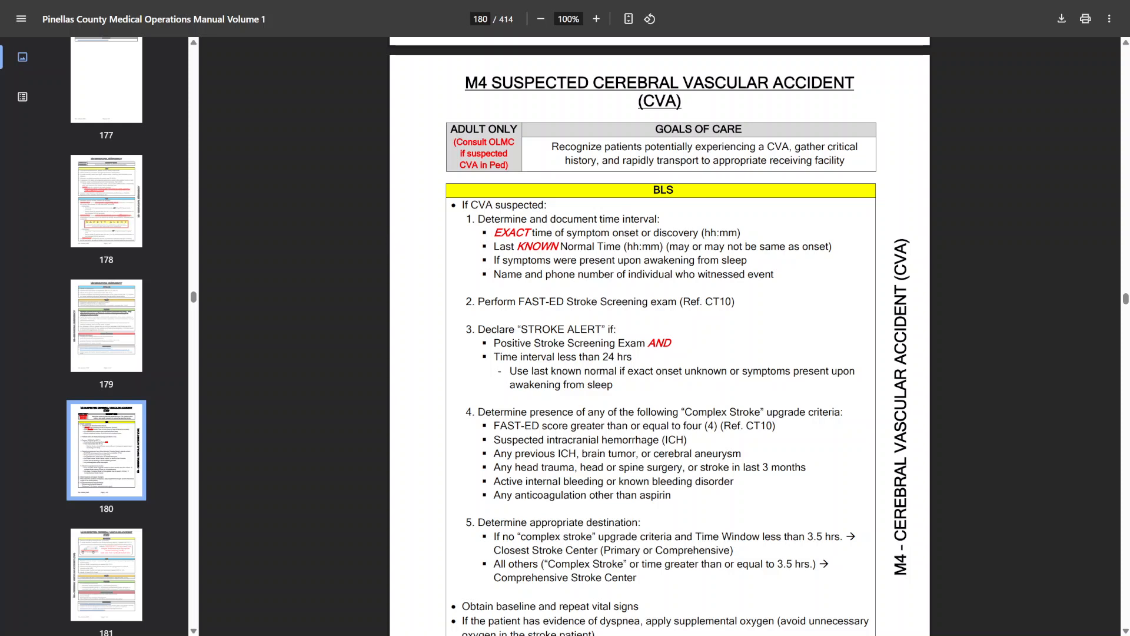
drag(472, 219, 644, 219)
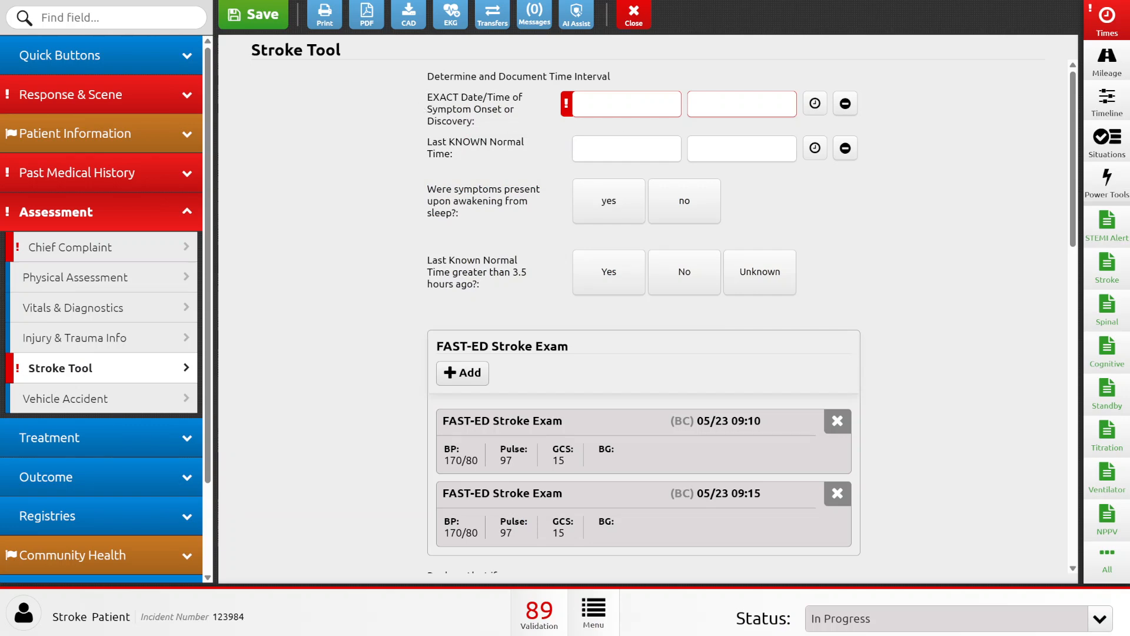
Step: Set the exact date and time of symptom onset or discovery to 05/23/2025, with the hour at 07
click(721, 105)
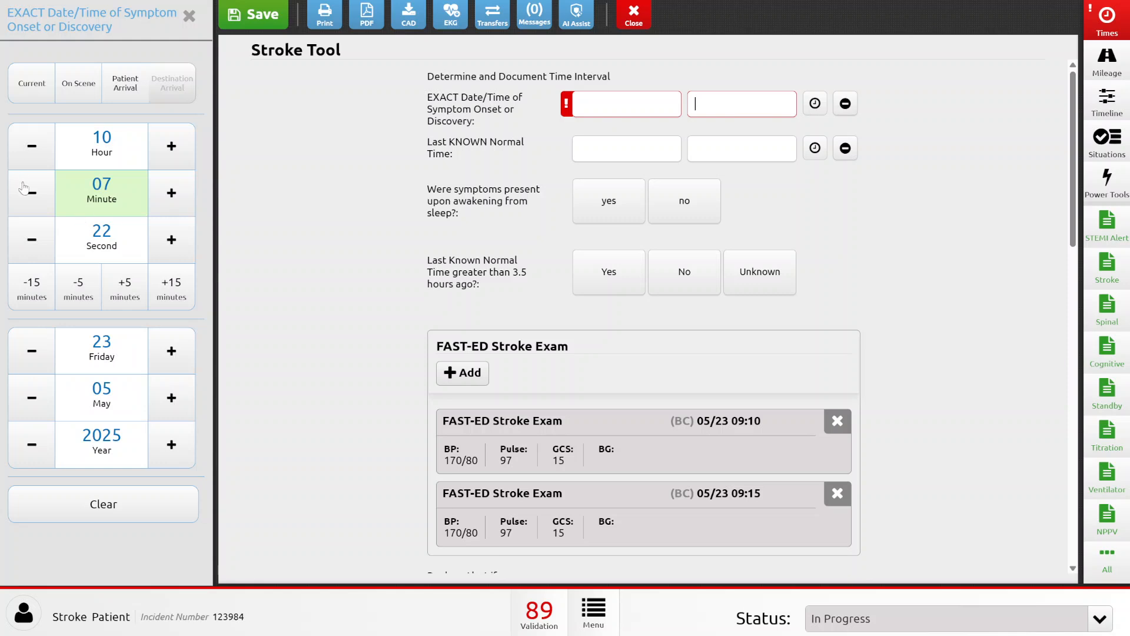
click(36, 151)
click(37, 150)
click(37, 151)
click(157, 152)
click(18, 151)
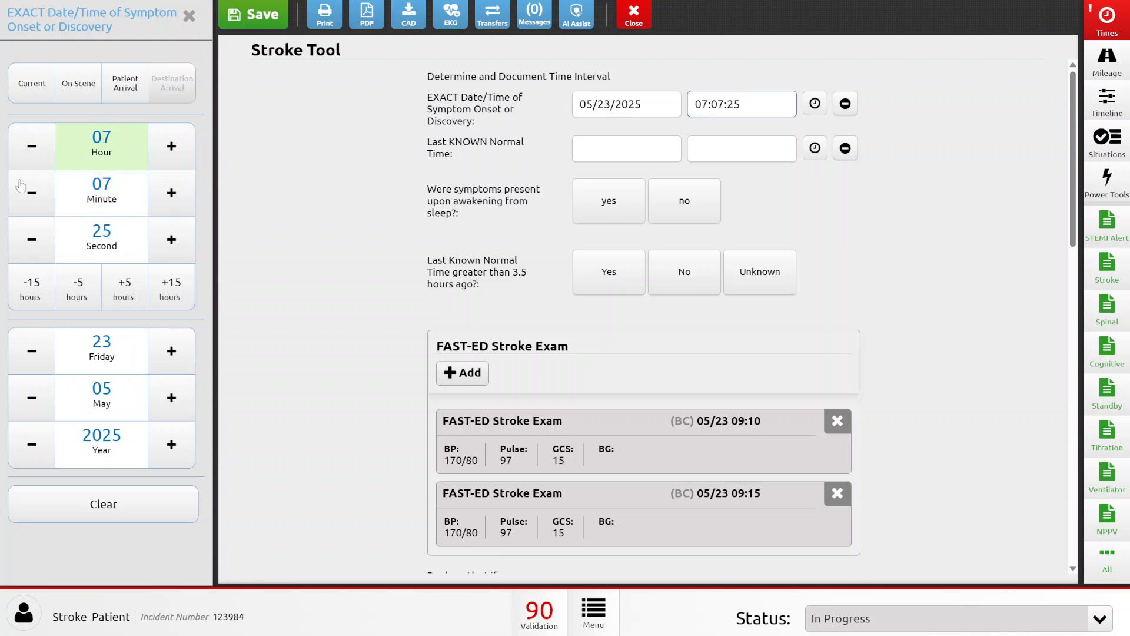
click(381, 188)
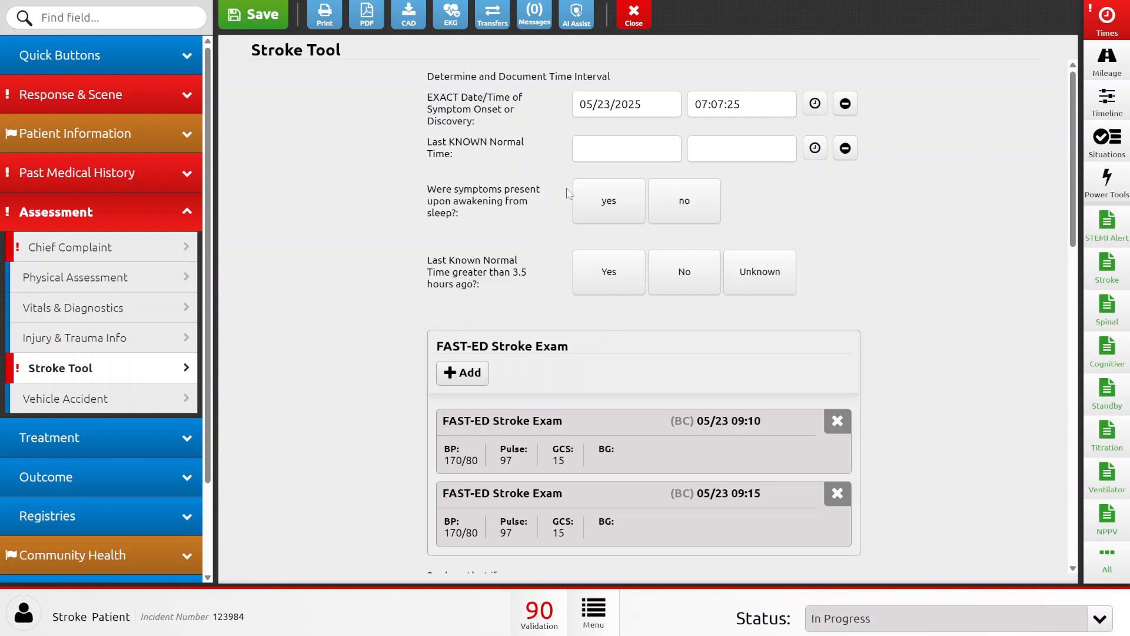
Step: Set the last known normal time to 05/23/2025, with the hour at 06
click(741, 148)
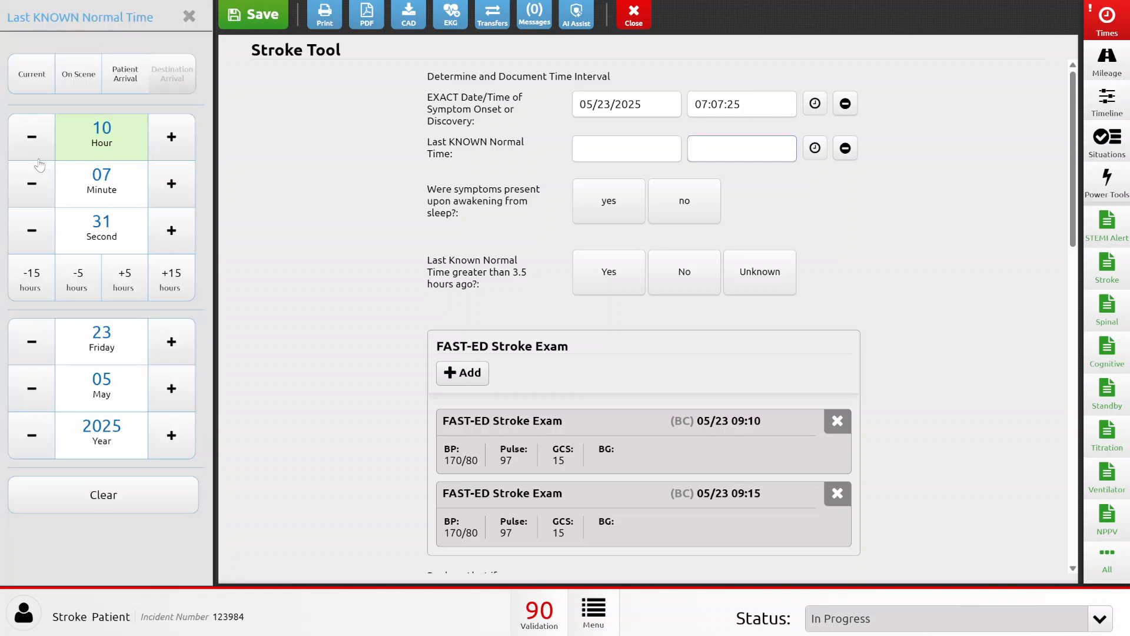
click(31, 142)
double_click(30, 144)
click(27, 148)
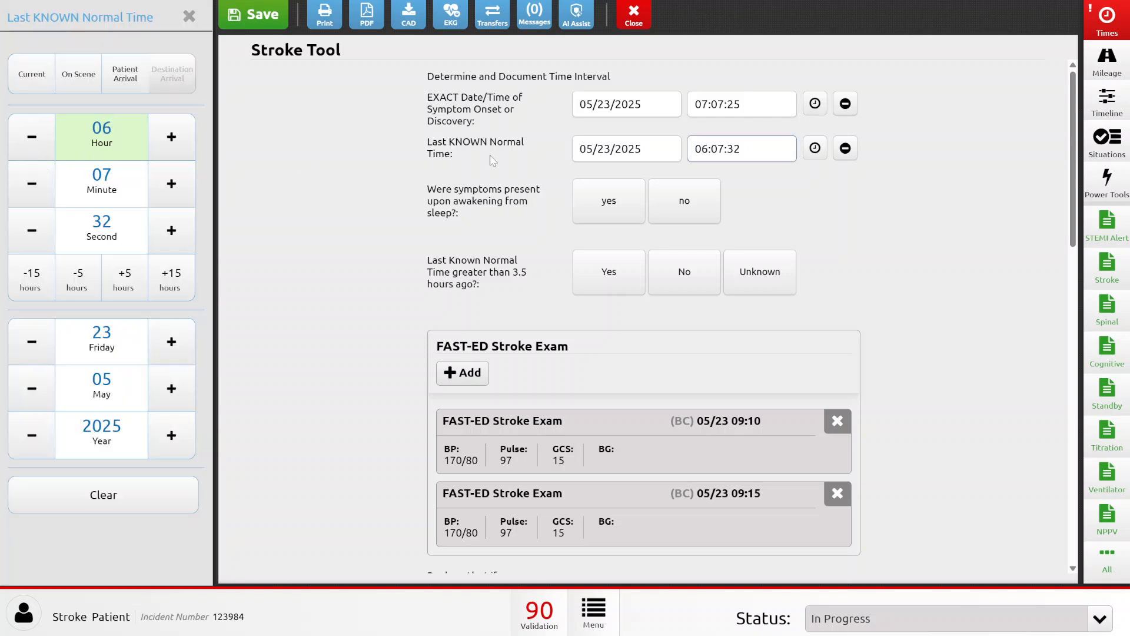
click(518, 148)
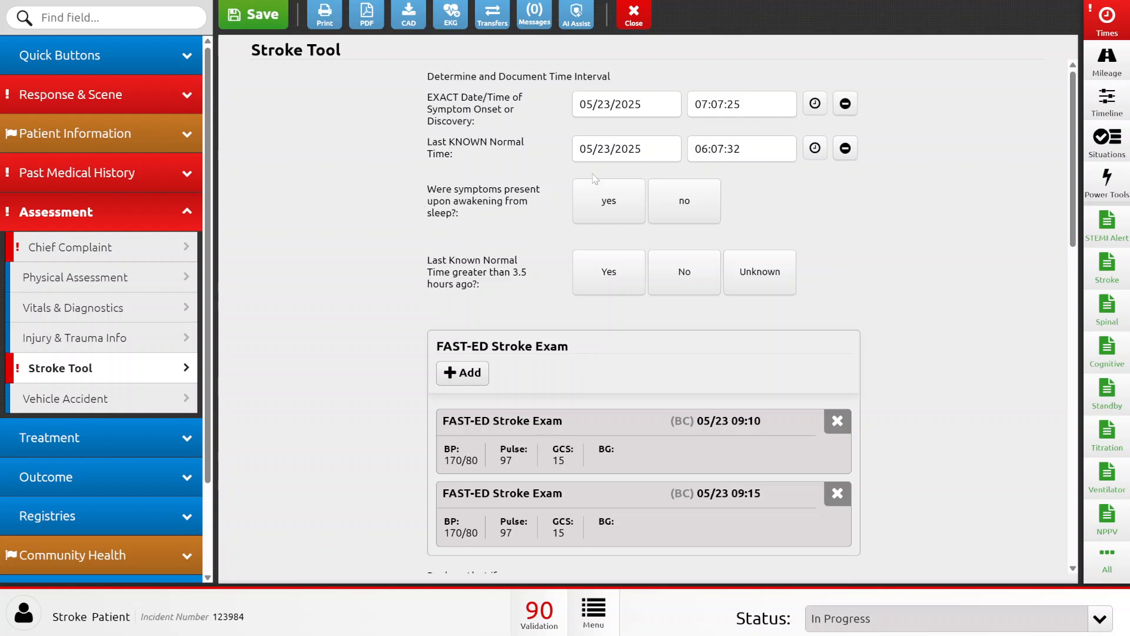
Step: Answer no to symptoms present upon awakening and No to last known normal time greater than 3.5 hours ago
click(639, 205)
click(683, 209)
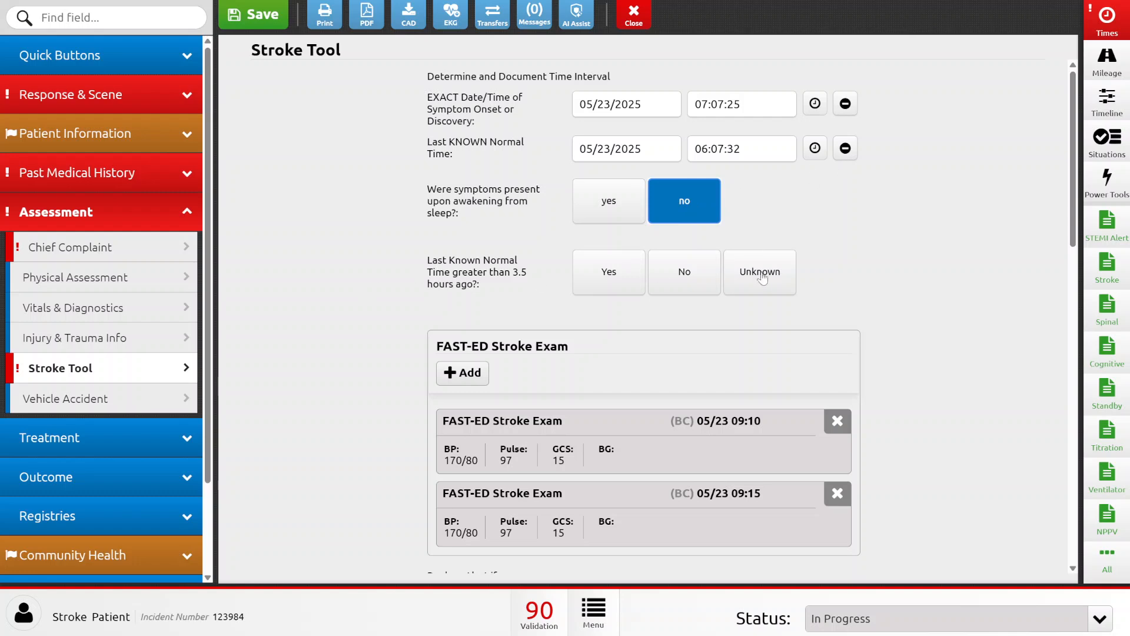
click(675, 282)
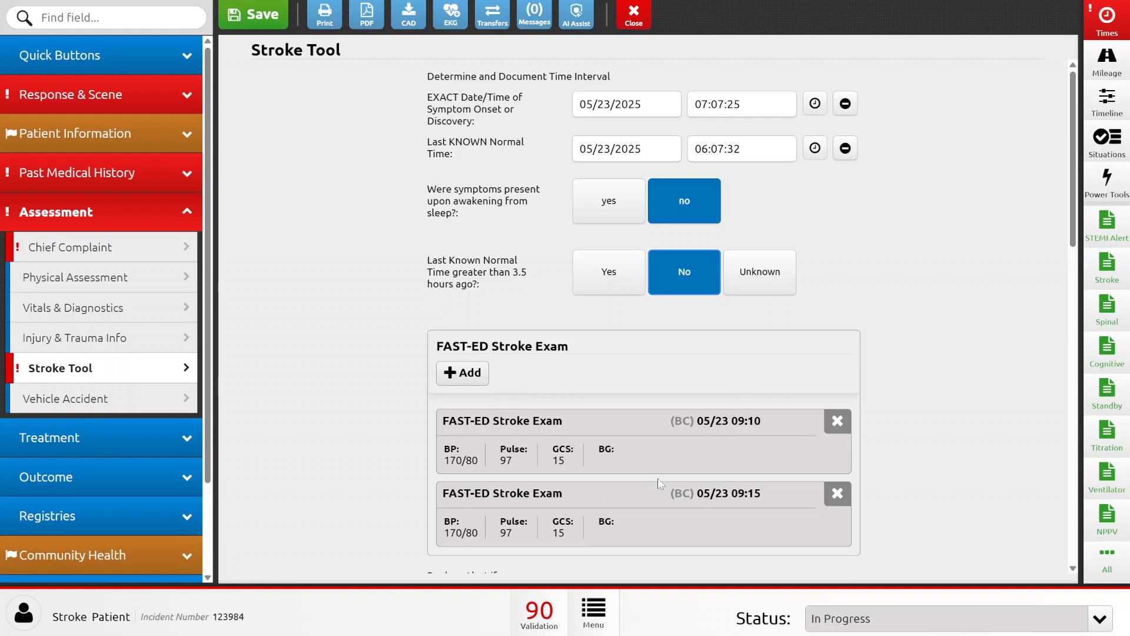
Step: Add a FAST-ED Stroke Exam, set Performed PTA to No and choose the crew member performing it
click(468, 376)
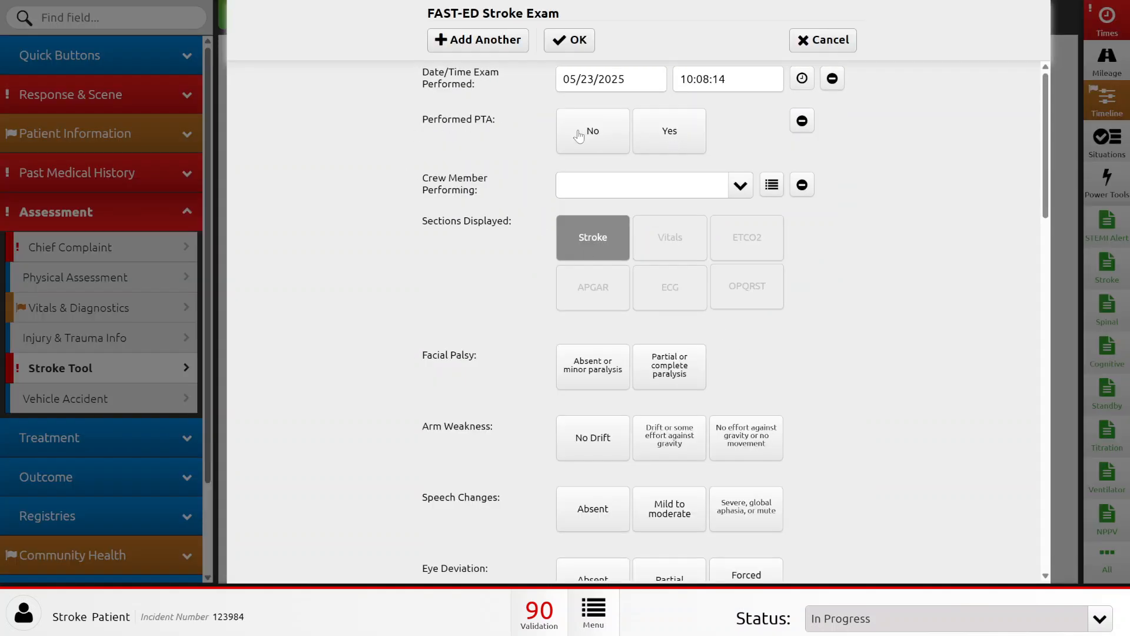
scroll(500, 412, down, 3)
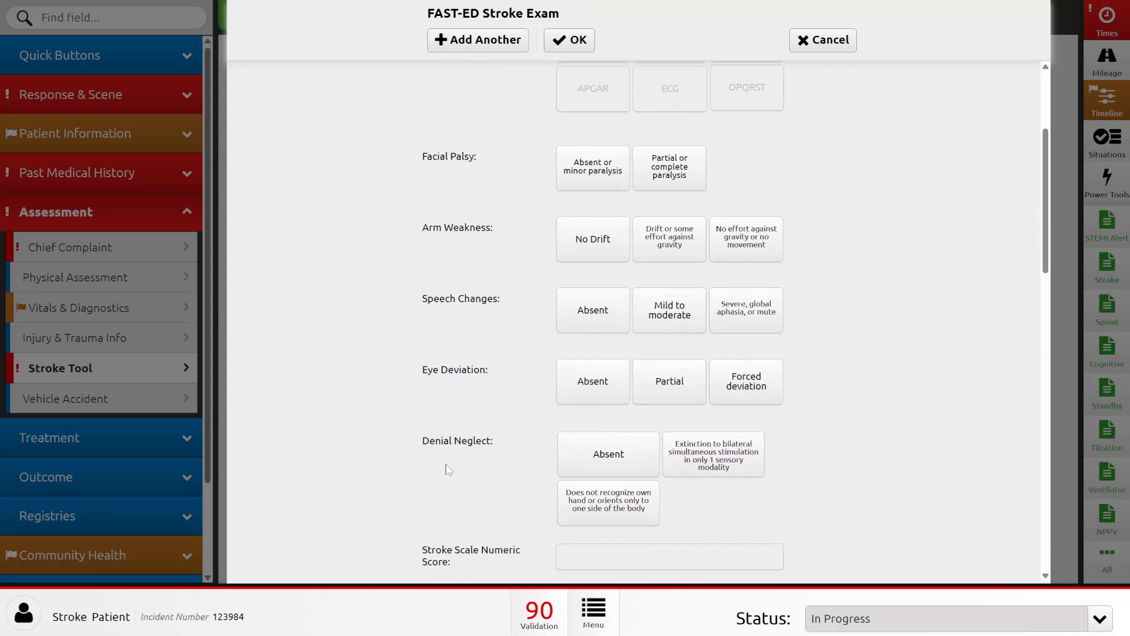
scroll(508, 293, up, 3)
click(600, 135)
click(612, 193)
click(628, 246)
Step: Set Facial Palsy to Partial or complete paralysis, Arm Weakness to No Drift and Speech Changes to Mild to moderate
scroll(551, 166, down, 3)
click(654, 170)
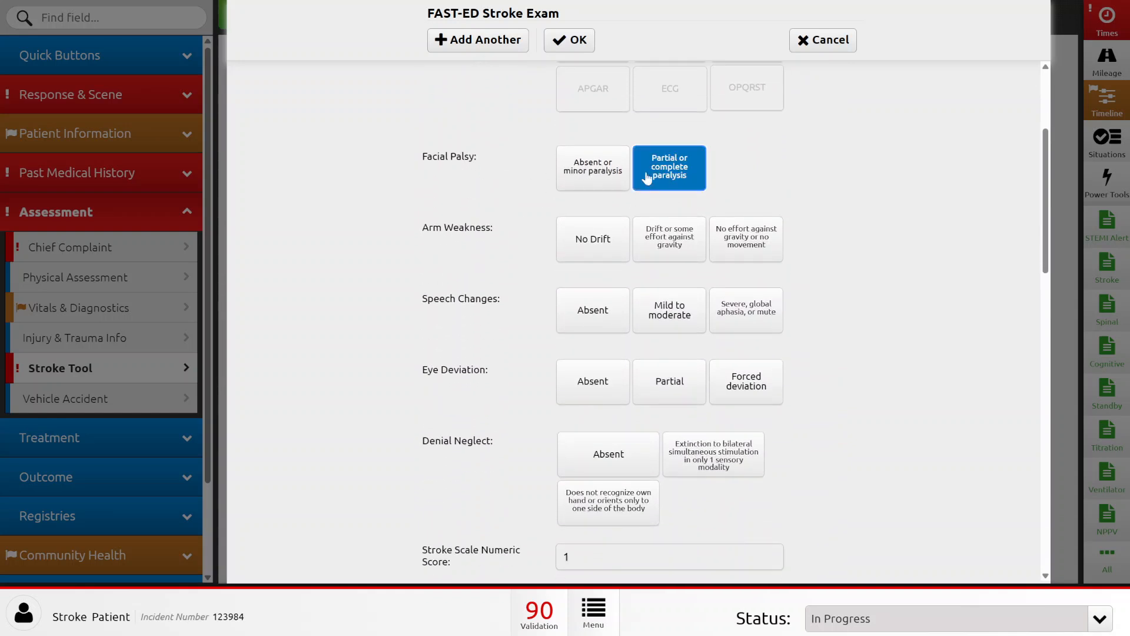
click(593, 238)
click(669, 309)
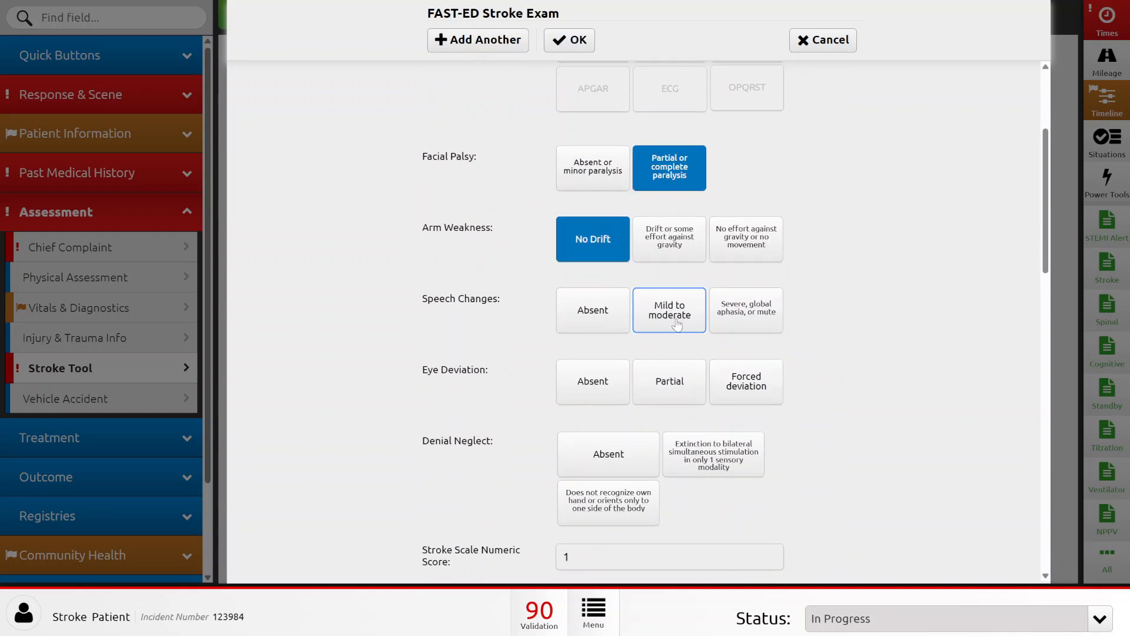
Step: Set Eye Deviation to Partial and Denial Neglect to Does not recognize own hand or orients only to one side of the body
click(672, 384)
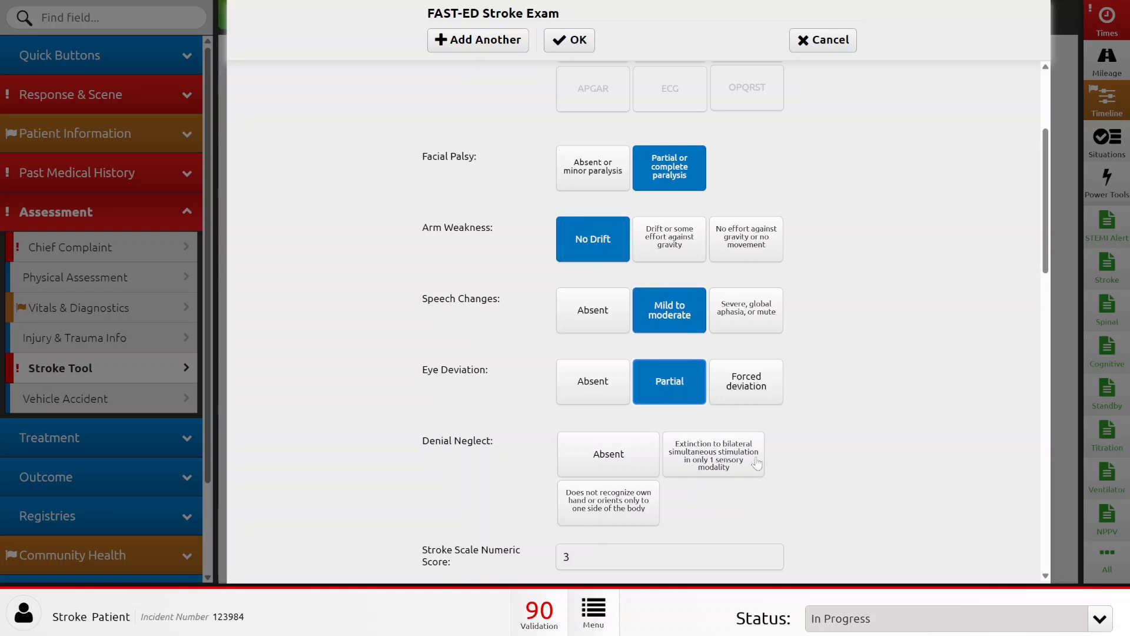
click(742, 442)
click(650, 507)
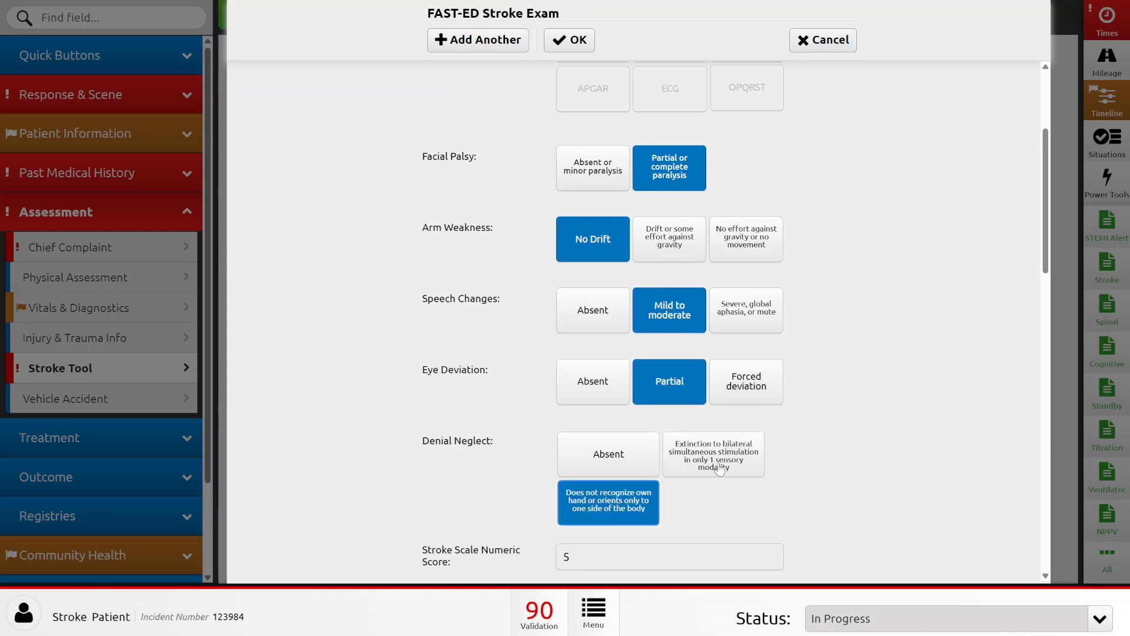
scroll(525, 355, down, 5)
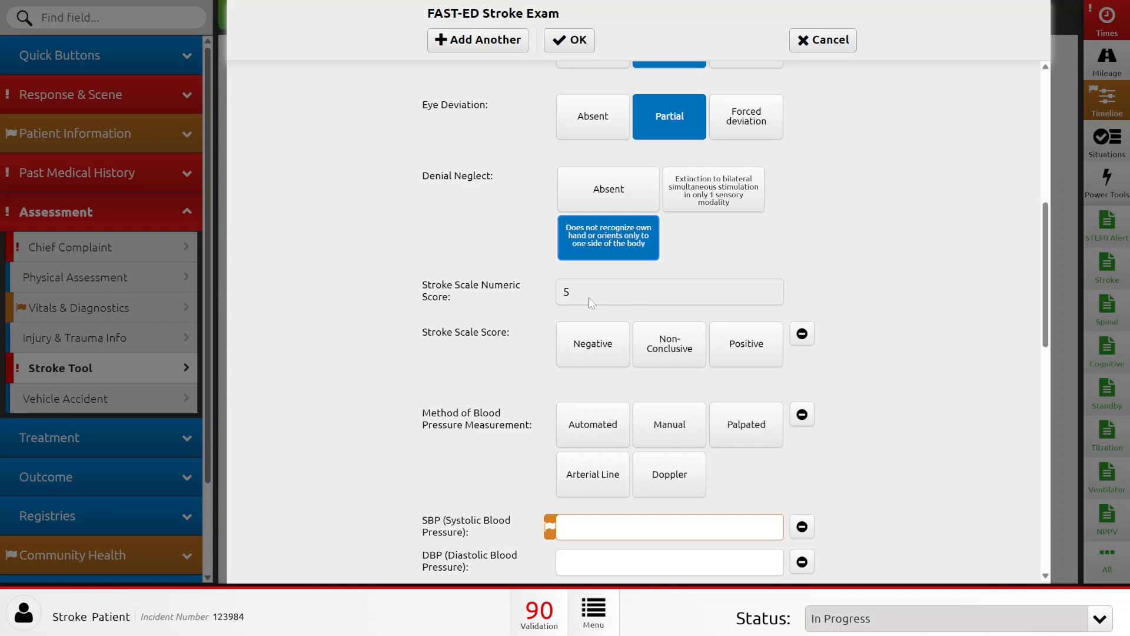
scroll(612, 293, up, 3)
click(721, 392)
click(648, 436)
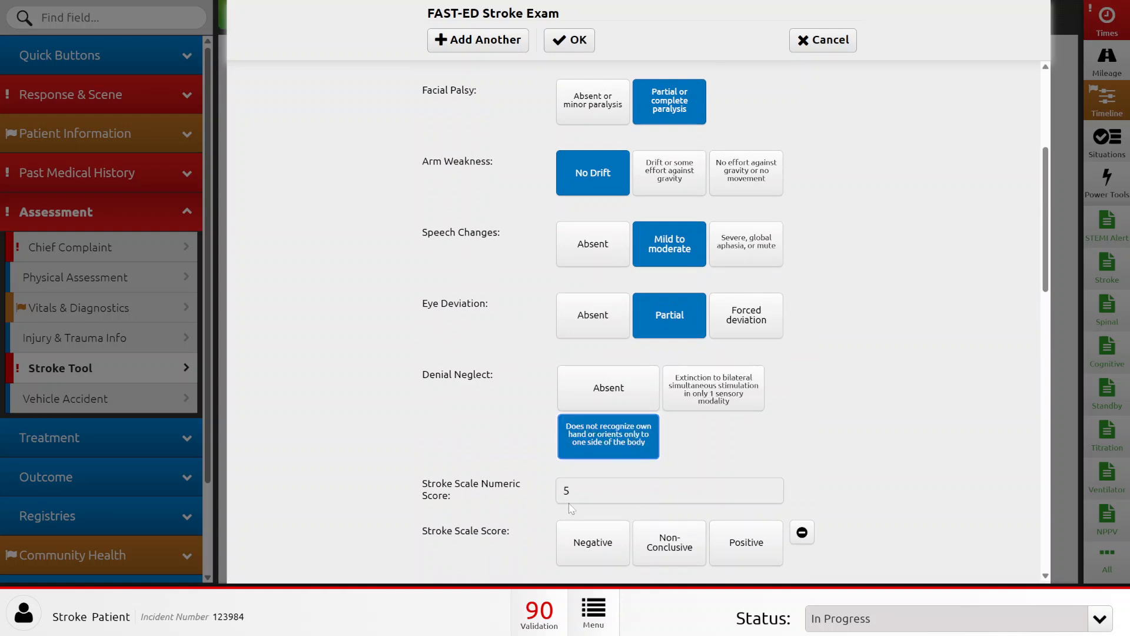
Step: Set the Stroke Scale Score to Positive and accept the FAST-ED Stroke Exam
scroll(457, 420, down, 2)
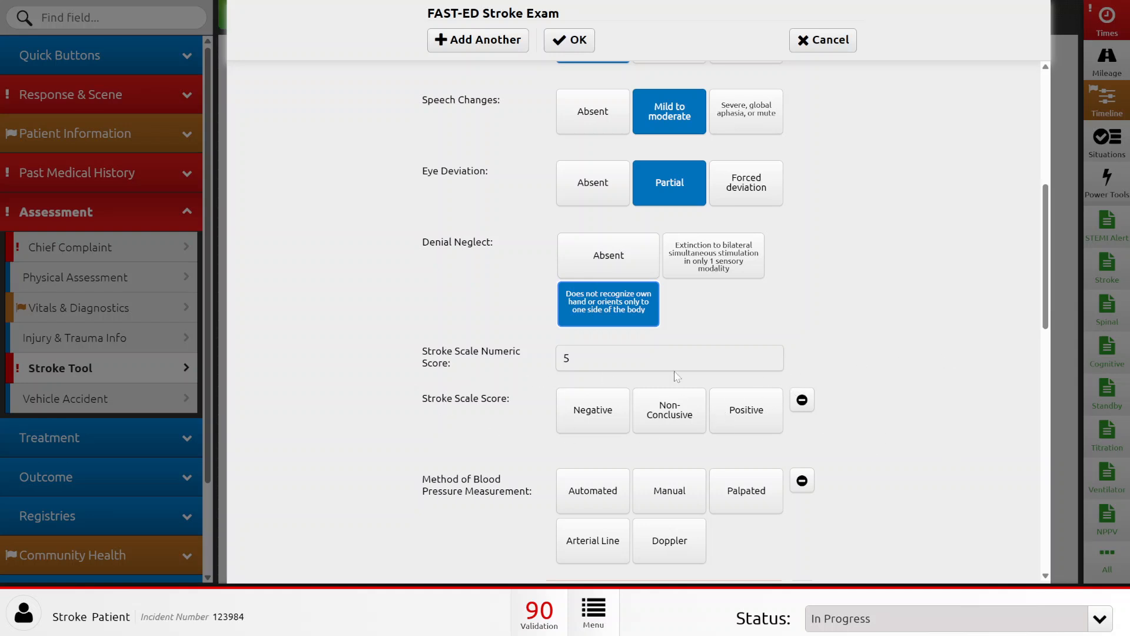
click(745, 418)
click(591, 412)
click(740, 419)
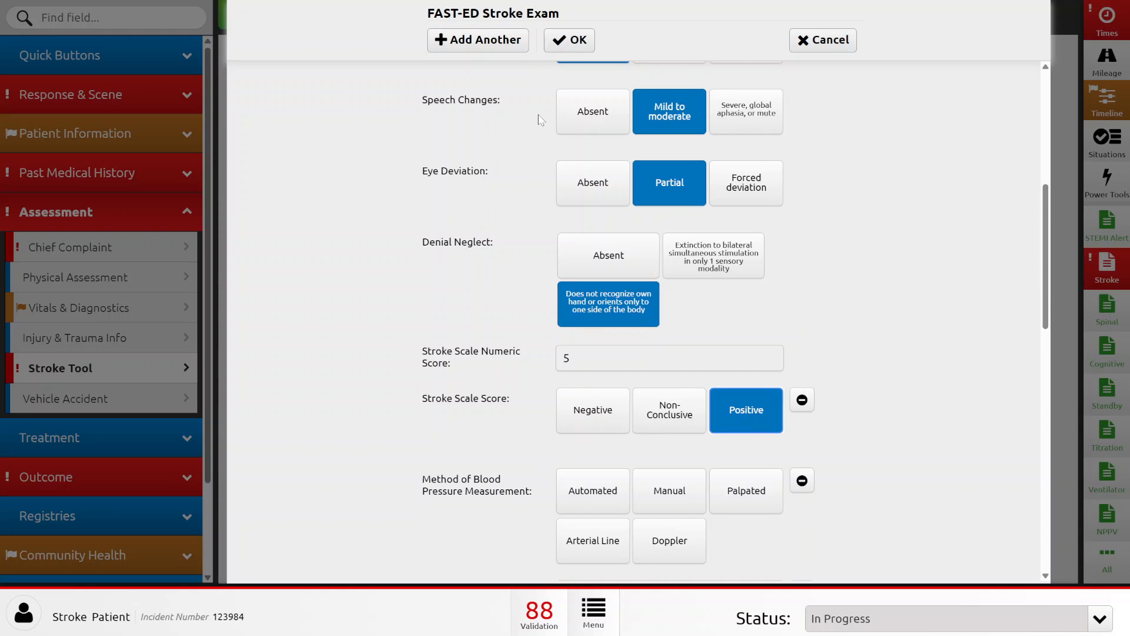
scroll(586, 562, down, 5)
scroll(594, 517, up, 5)
click(578, 41)
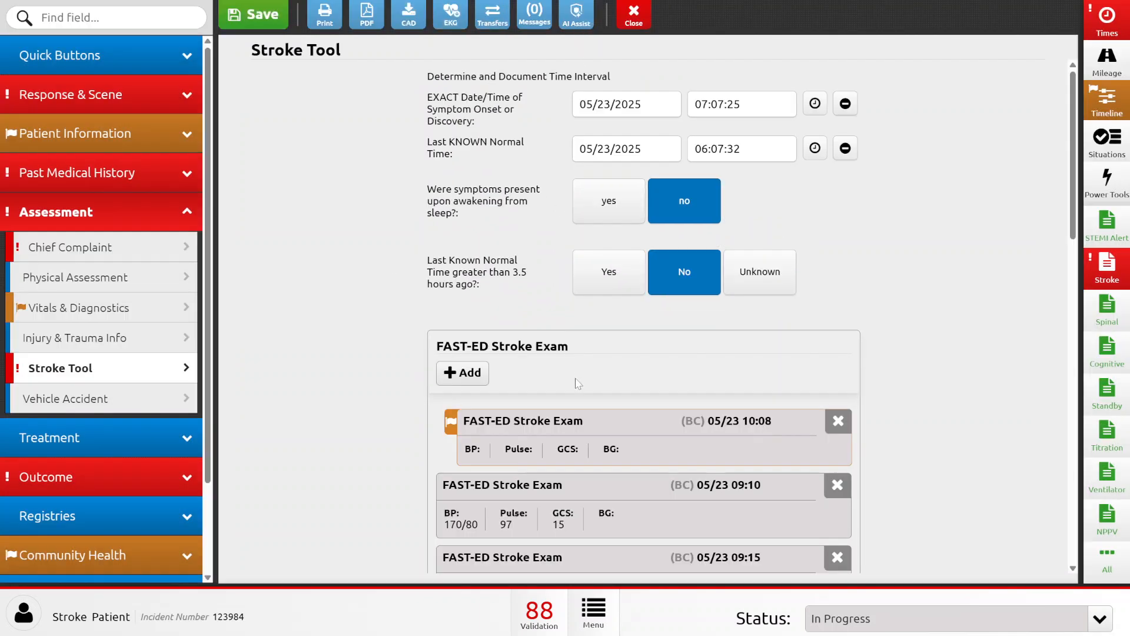
Step: Add a Stroke Alert entry and record the current date and time as the time the alert was called
scroll(575, 380, down, 3)
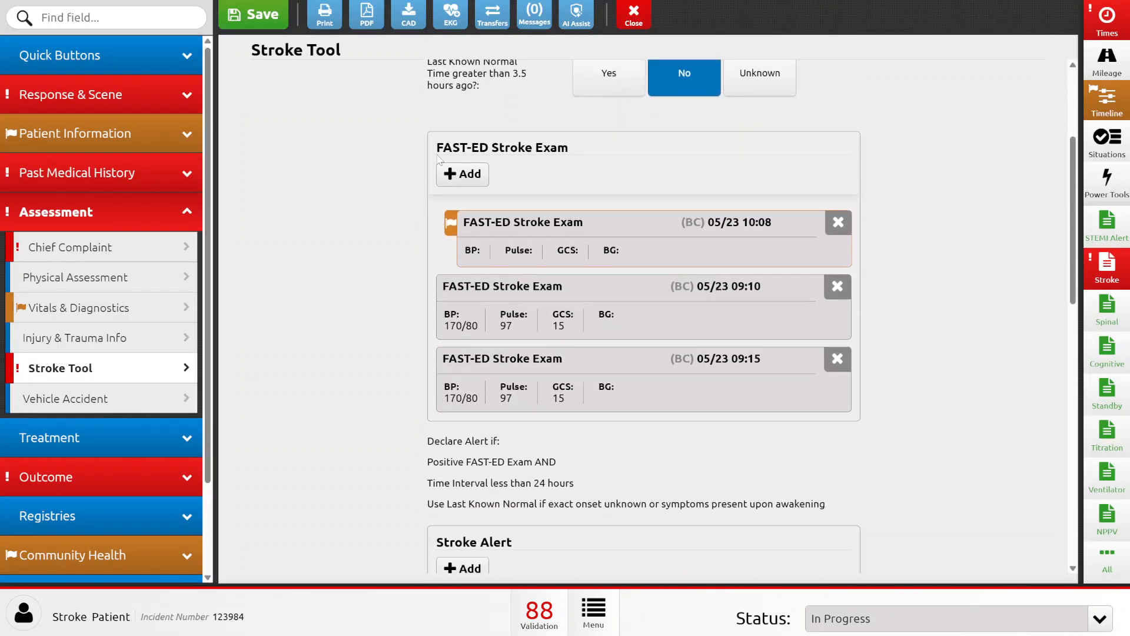
scroll(612, 167, down, 2)
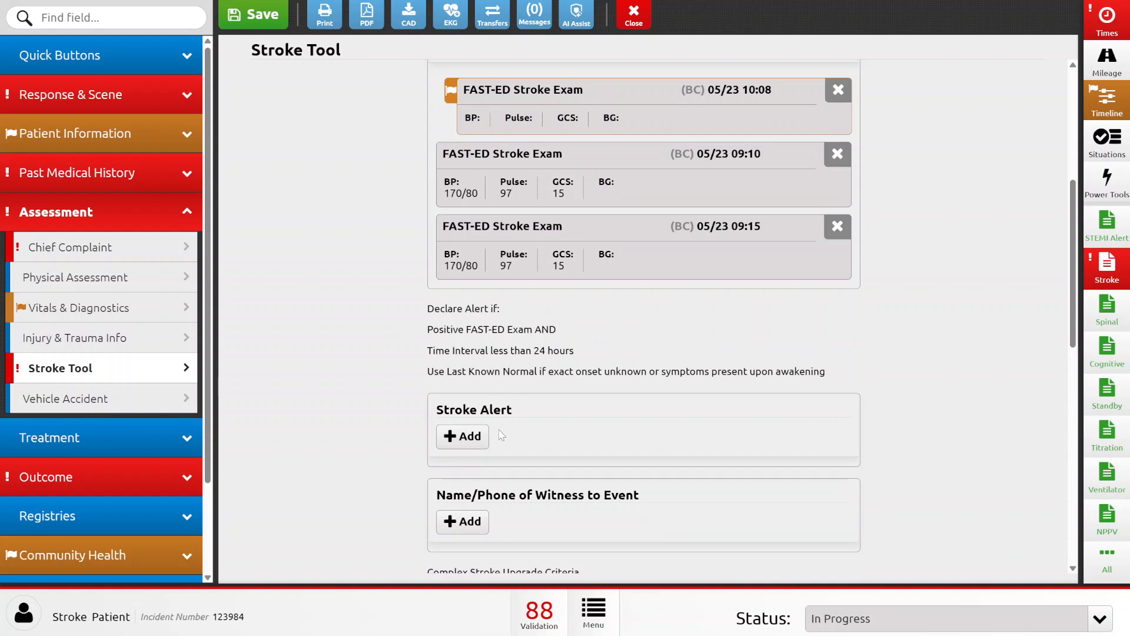
click(462, 438)
scroll(482, 282, up, 2)
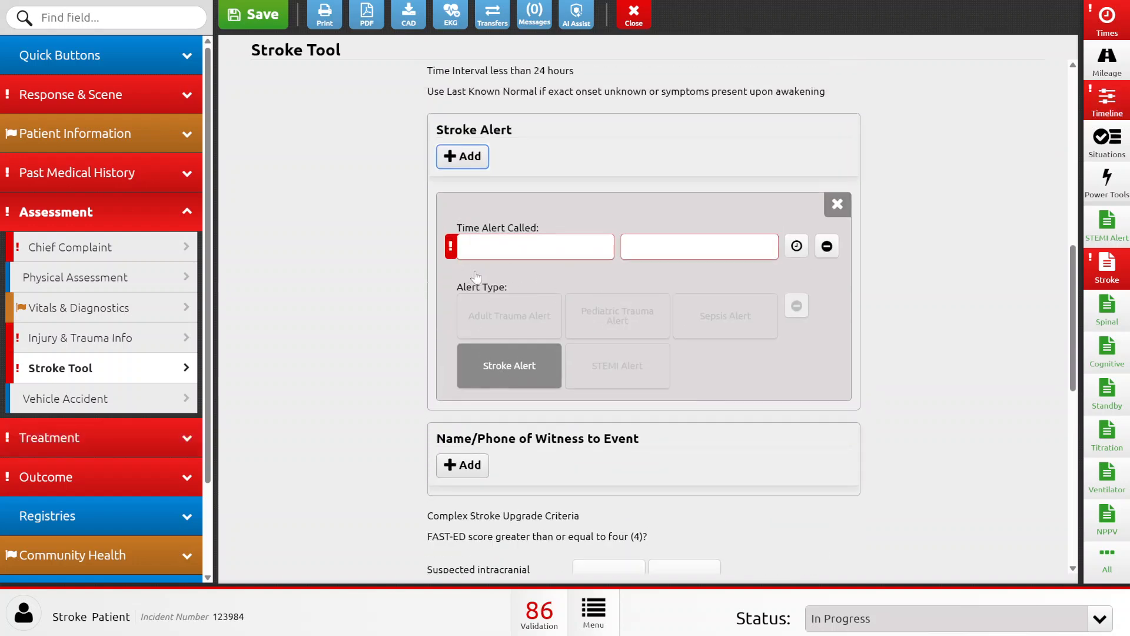
click(797, 246)
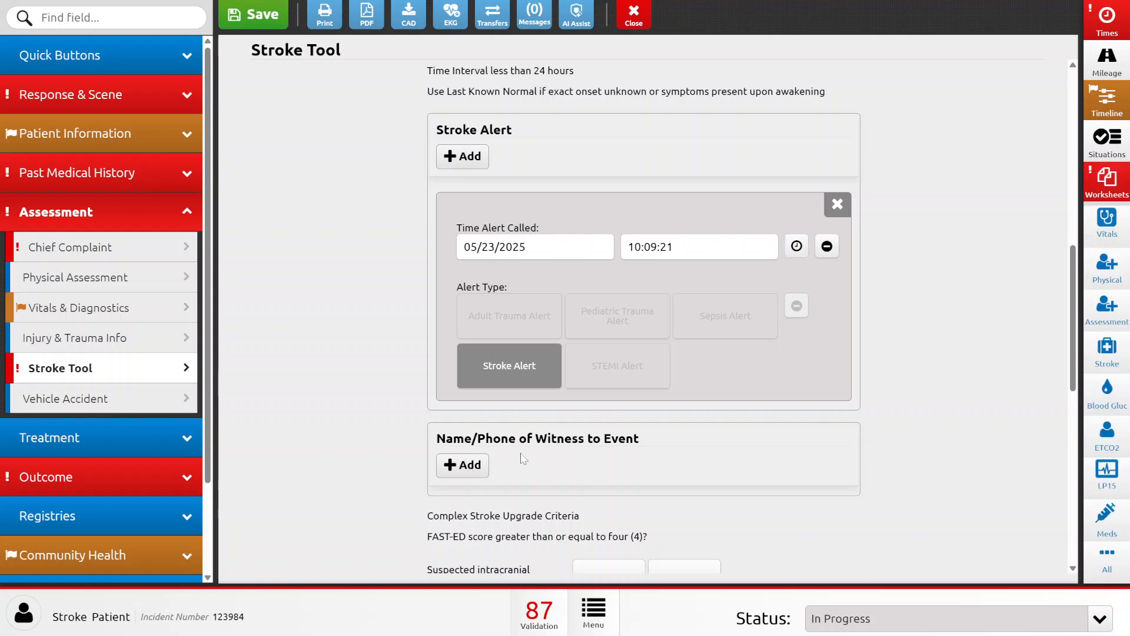
Step: Add a witness to the event, entering the witness's first name, last name and phone number
scroll(538, 455, down, 7)
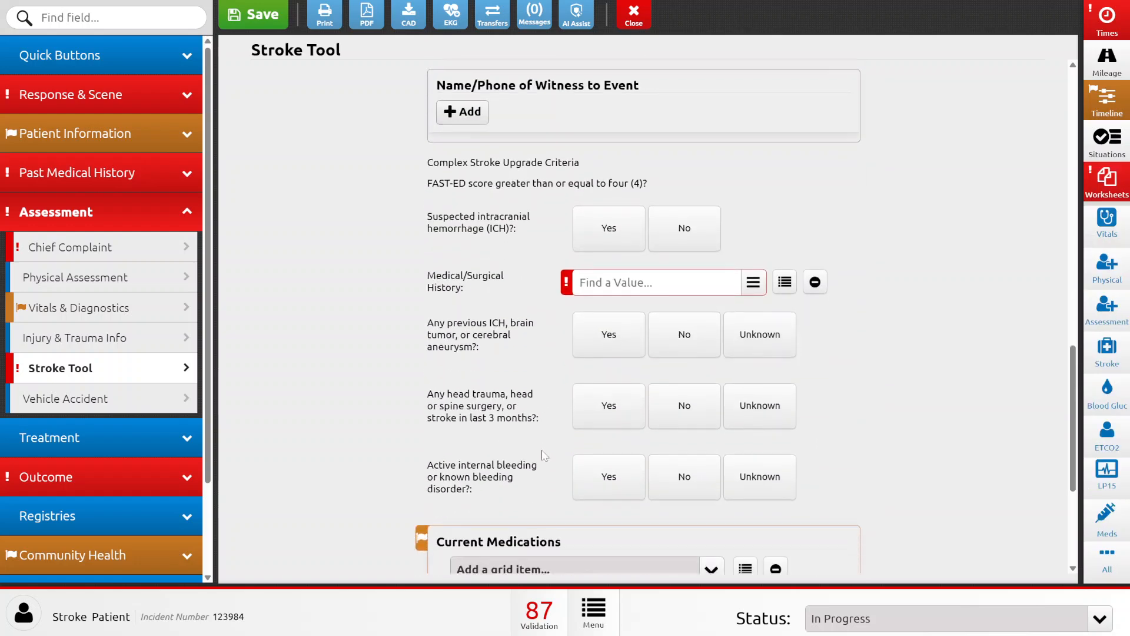
scroll(479, 293, up, 6)
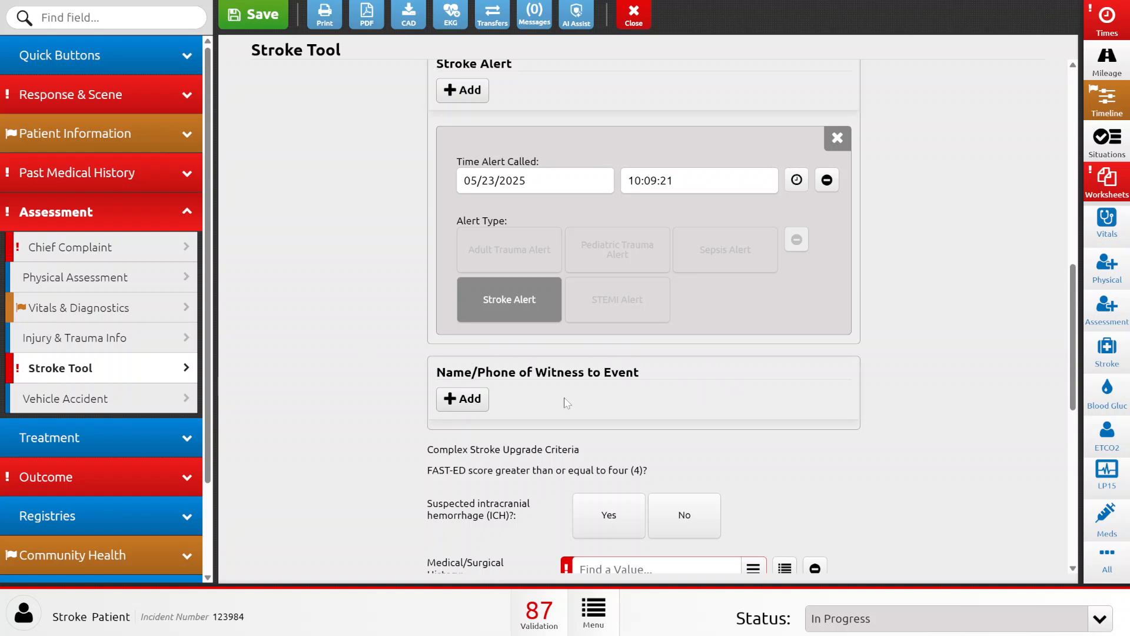
click(468, 398)
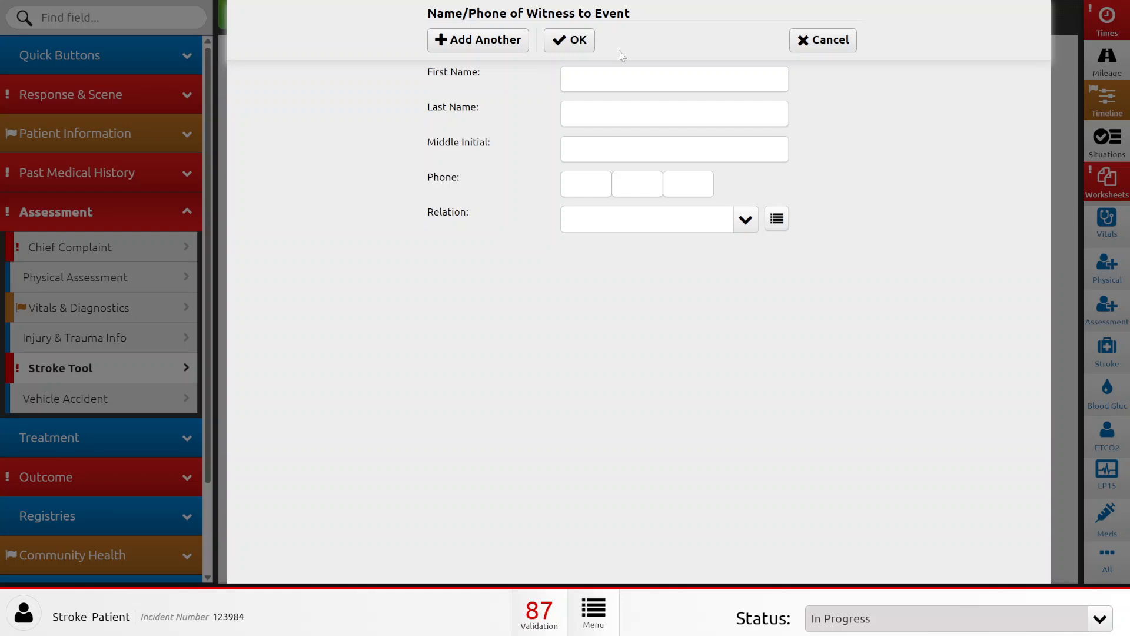
click(622, 73)
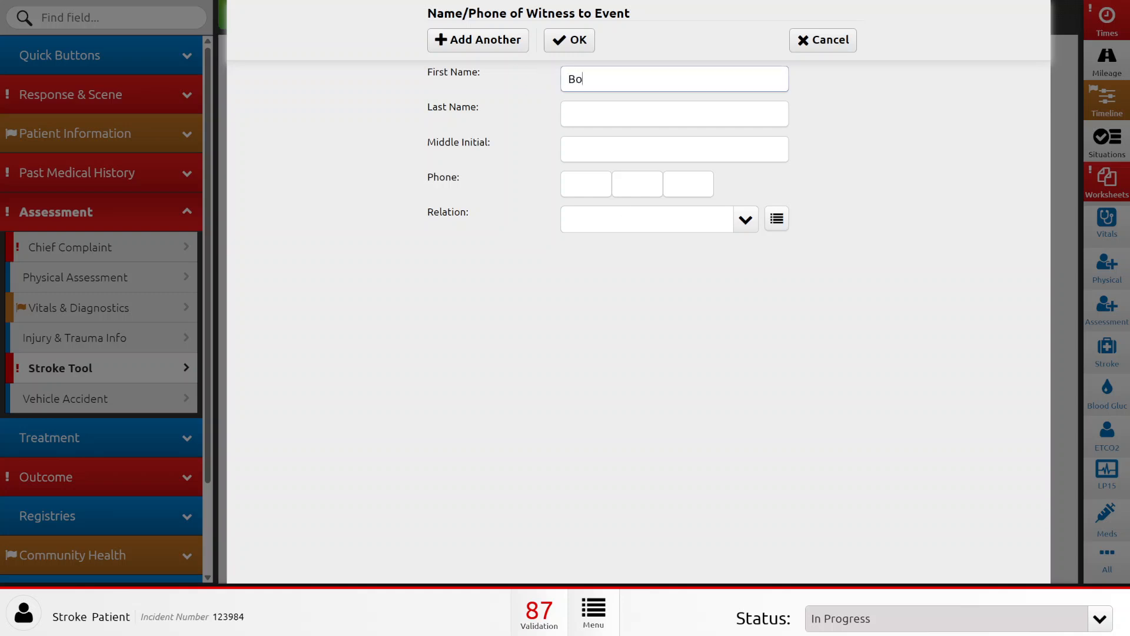
key(Tab)
text(Friend)
key(Tab)
key(Tab)
text(72)
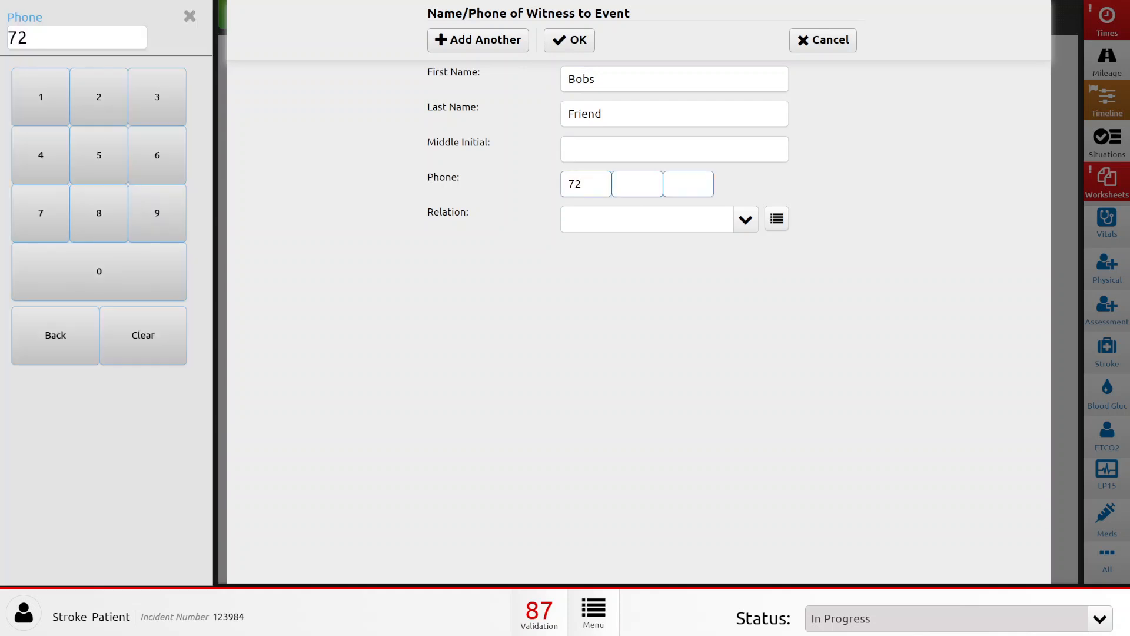
text(75551212)
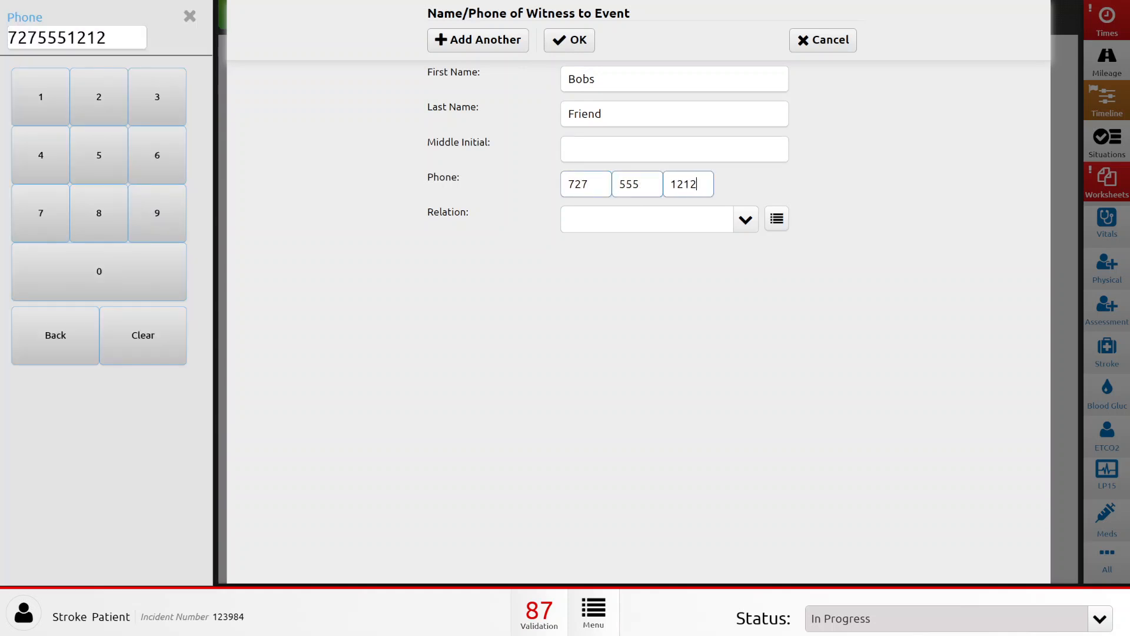
Step: Set the witness's relation to Other Non-Relative, accept the entry, and reopen it briefly to review the details
click(681, 223)
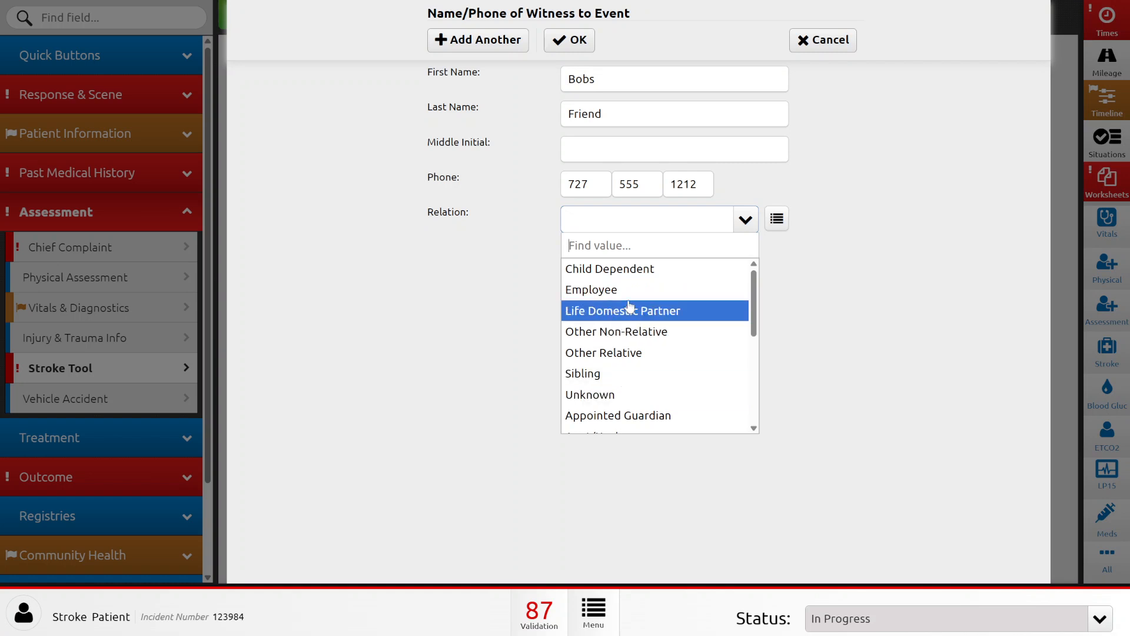
scroll(630, 371, down, 1)
scroll(662, 406, up, 1)
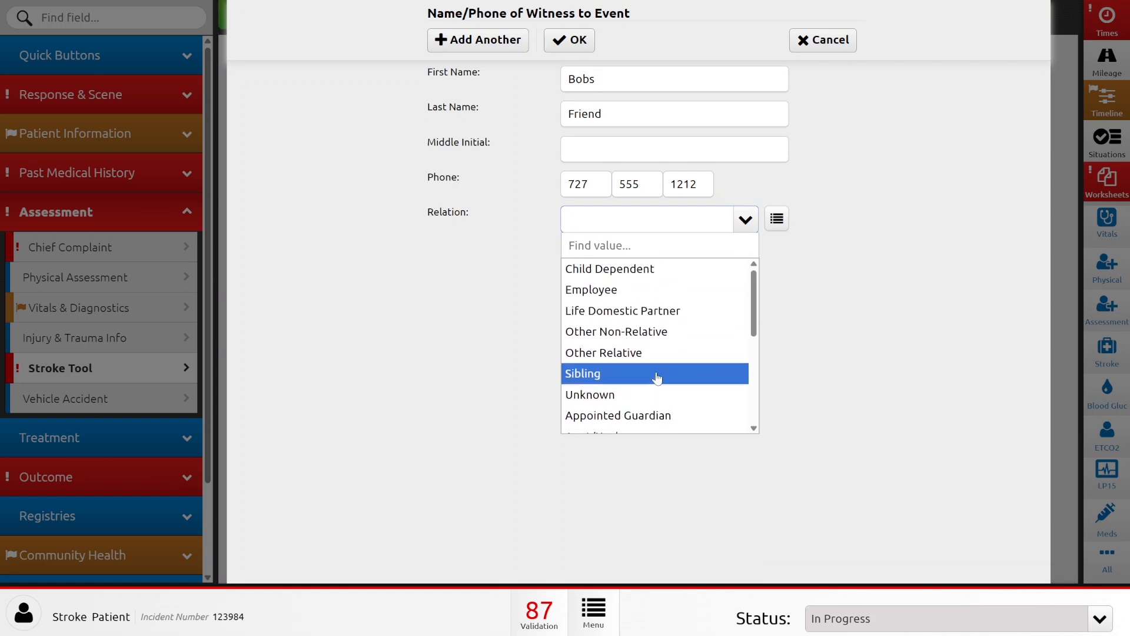
click(577, 339)
click(576, 40)
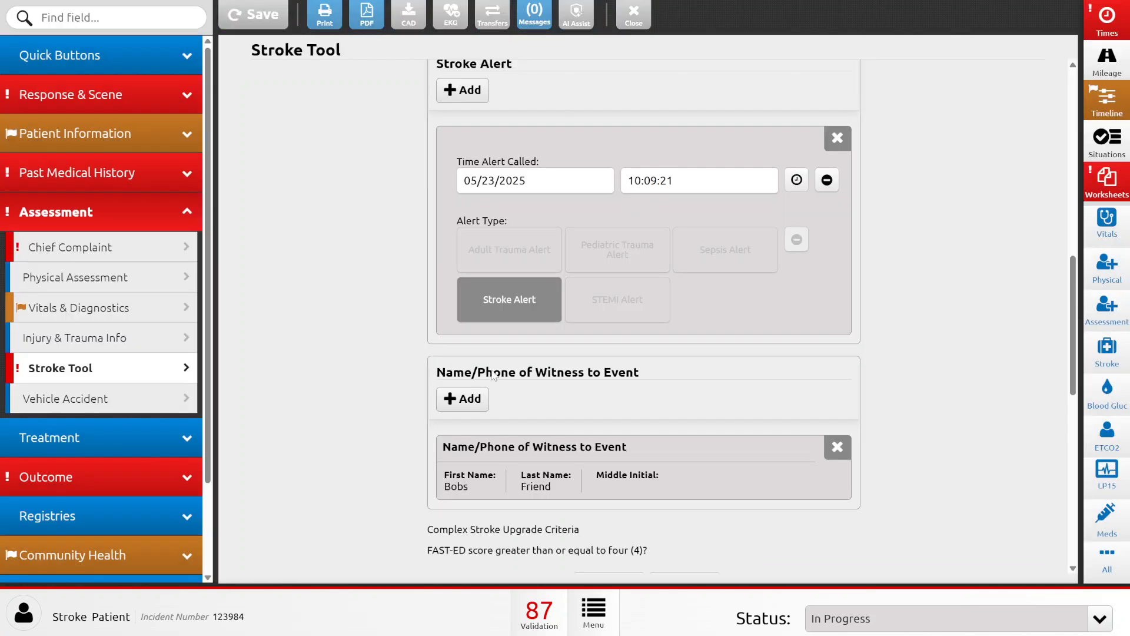
click(513, 468)
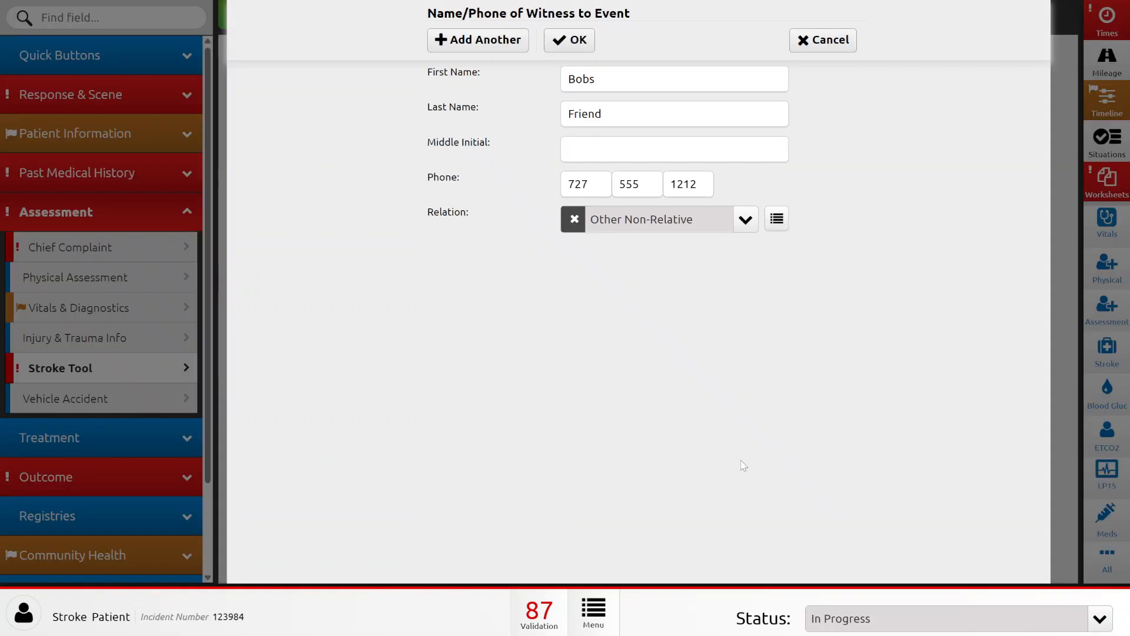
click(576, 41)
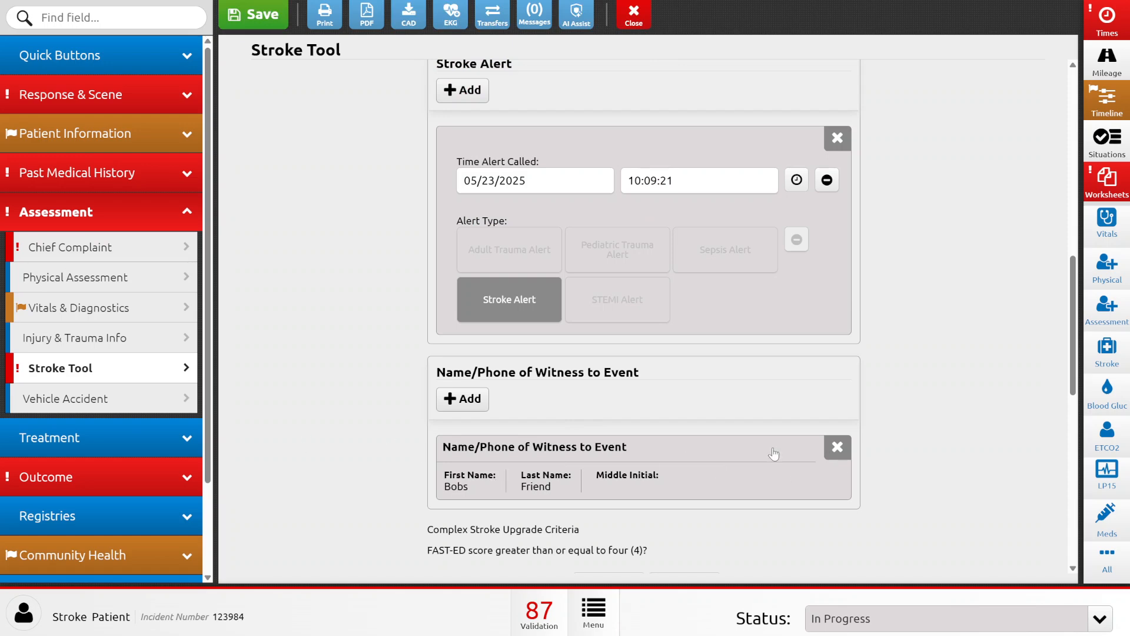
Step: Answer No to Suspected intracranial hemorrhage (ICH) in the Complex Stroke Upgrade Criteria
scroll(773, 453, down, 2)
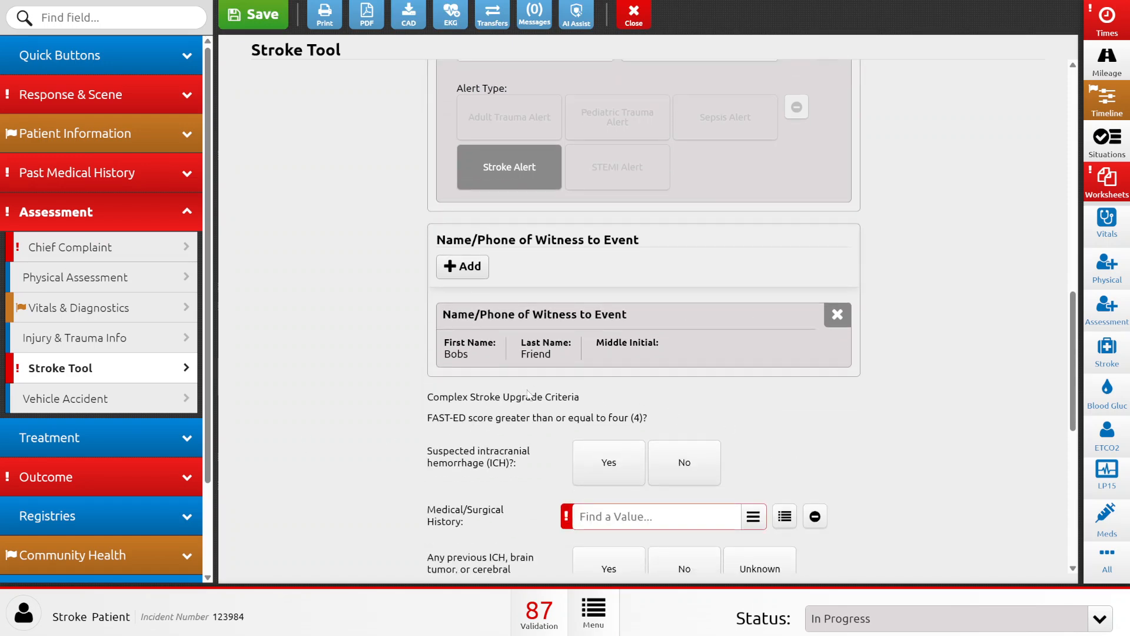
scroll(454, 424, down, 5)
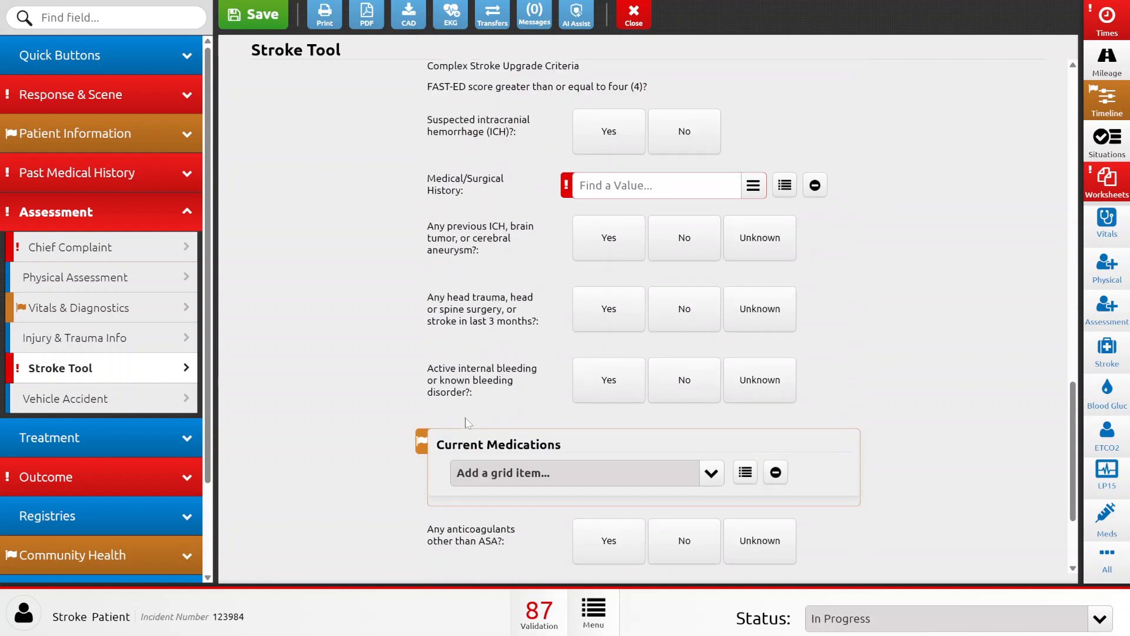
scroll(468, 422, up, 1)
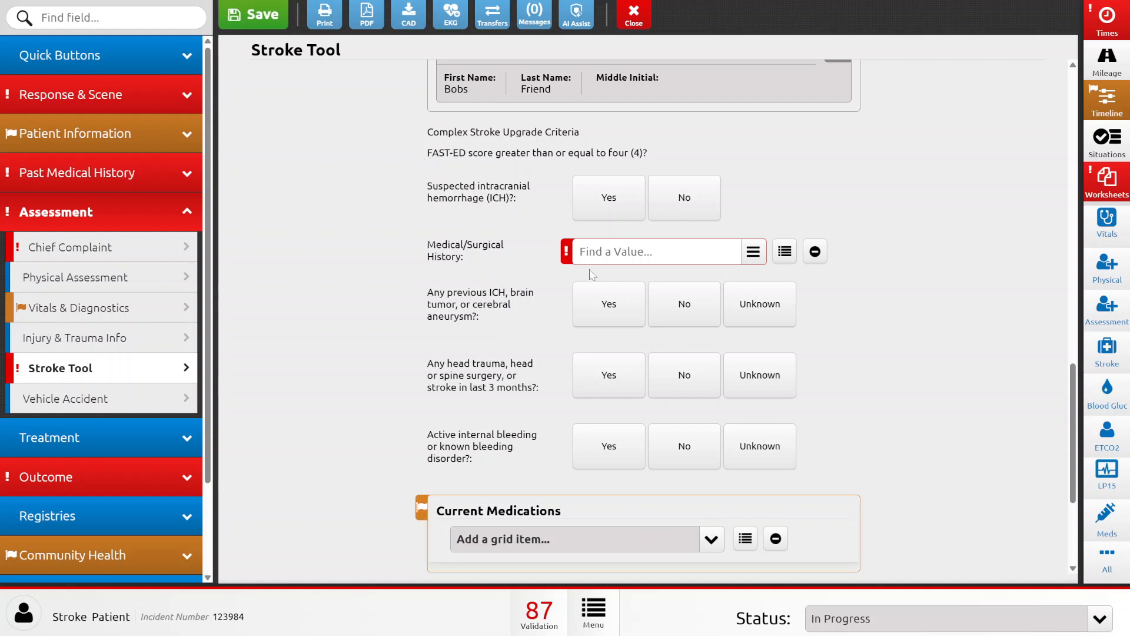
scroll(641, 423, down, 1)
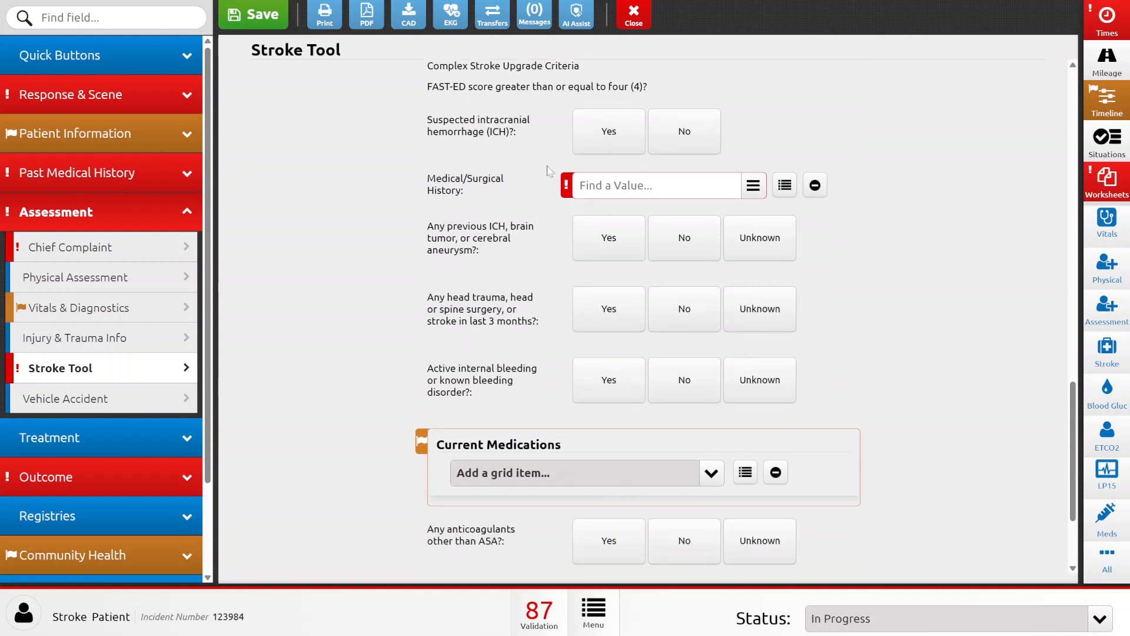
scroll(558, 194, up, 1)
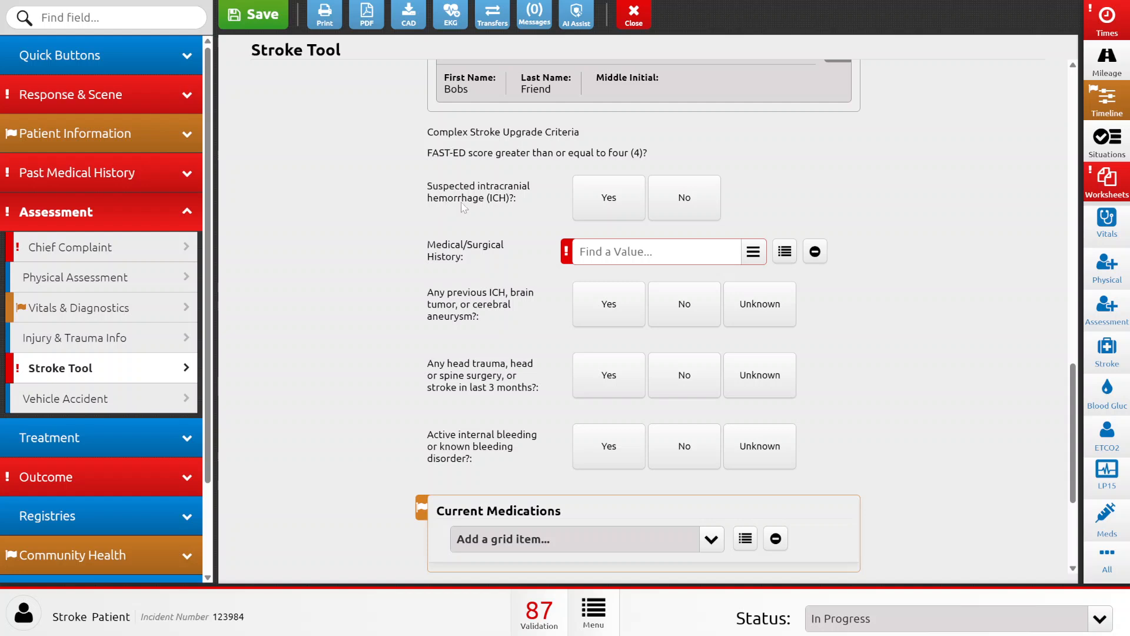
click(704, 204)
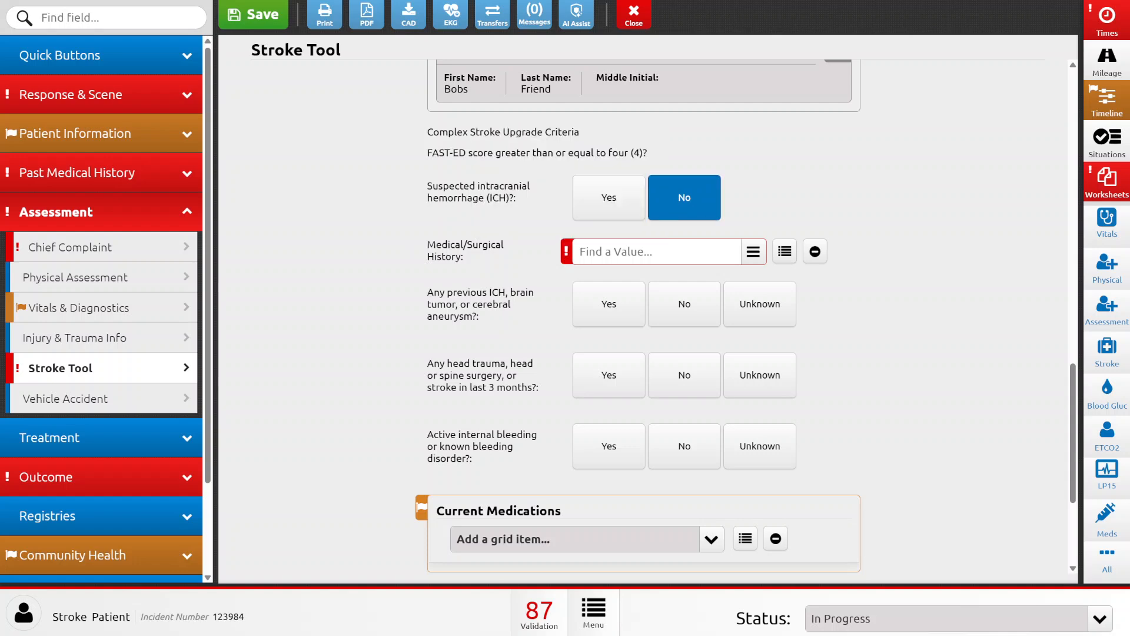
Step: Add Behavior - Manic Episodes to the patient's Medical/Surgical History
click(753, 251)
scroll(664, 353, down, 5)
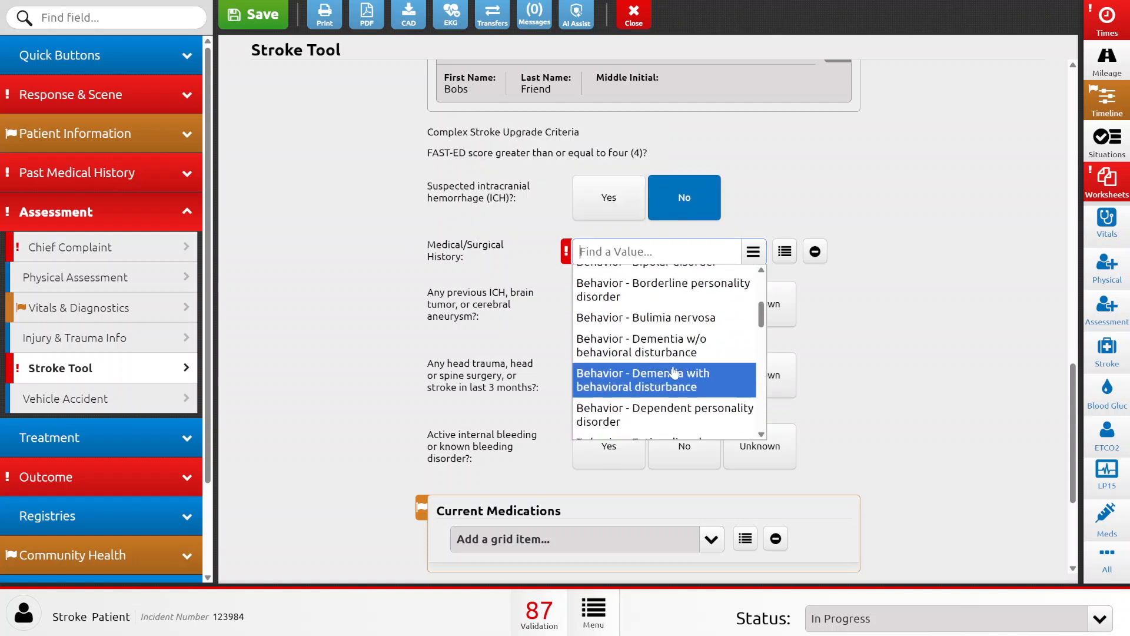
click(921, 321)
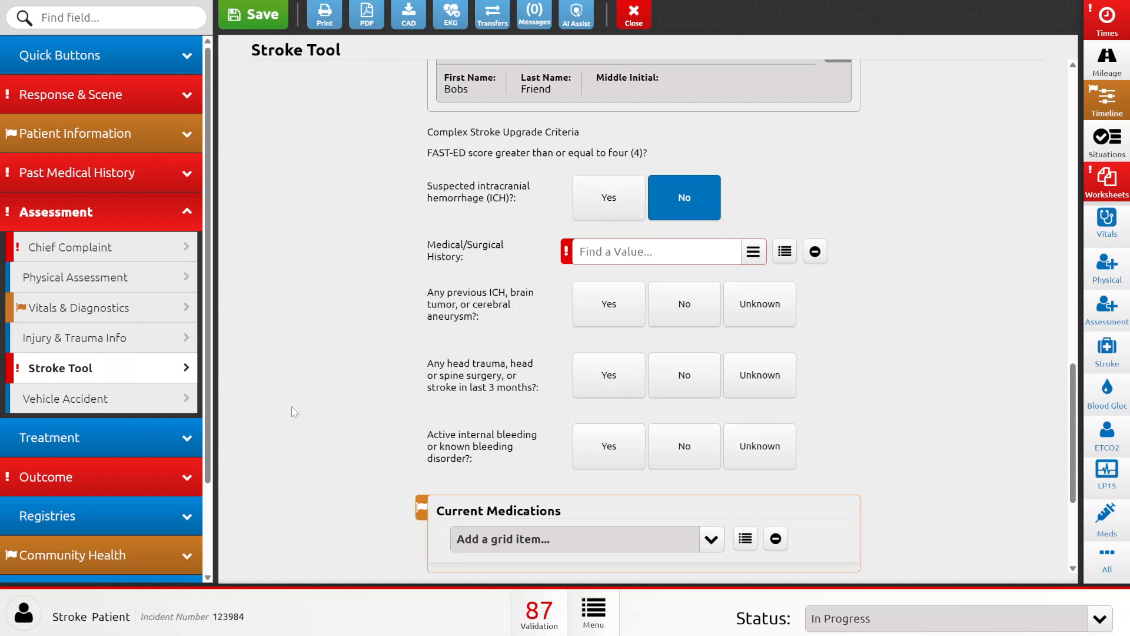
click(657, 252)
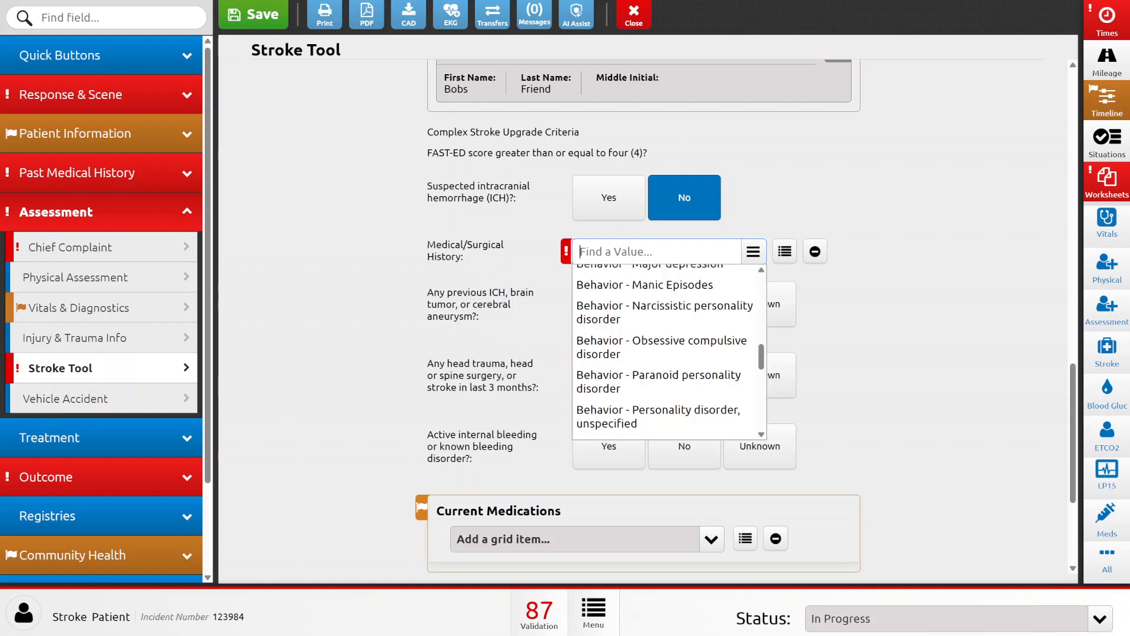
click(589, 286)
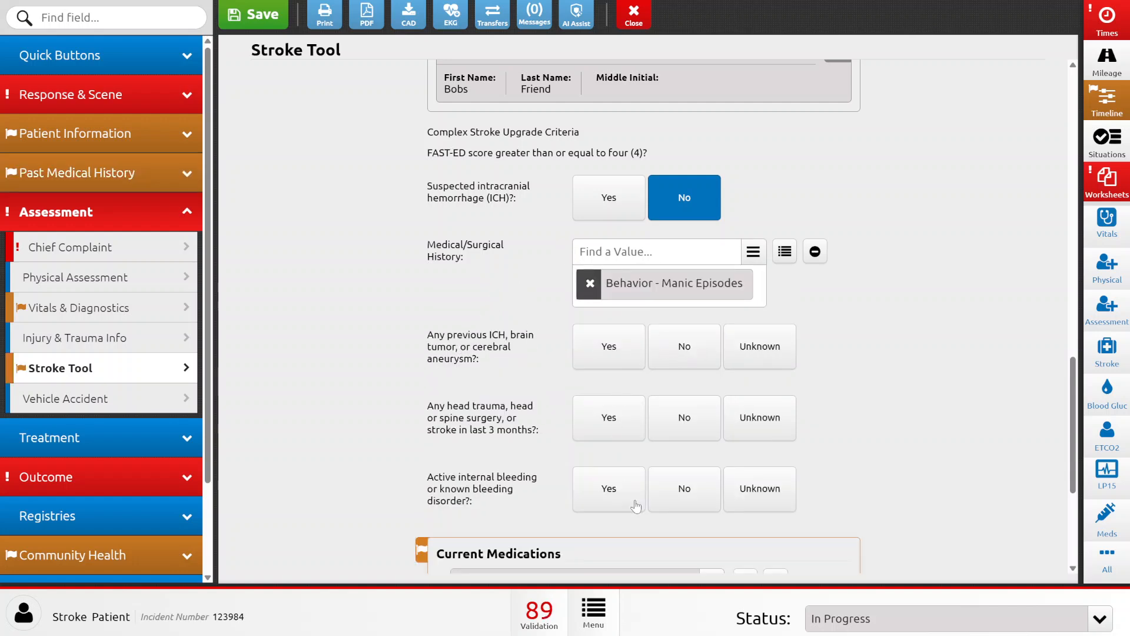
Step: Answer No to previous ICH, brain tumor or aneurysm, Yes to recent head trauma, surgery or stroke, and No to active bleeding or bleeding disorder
scroll(625, 488, down, 3)
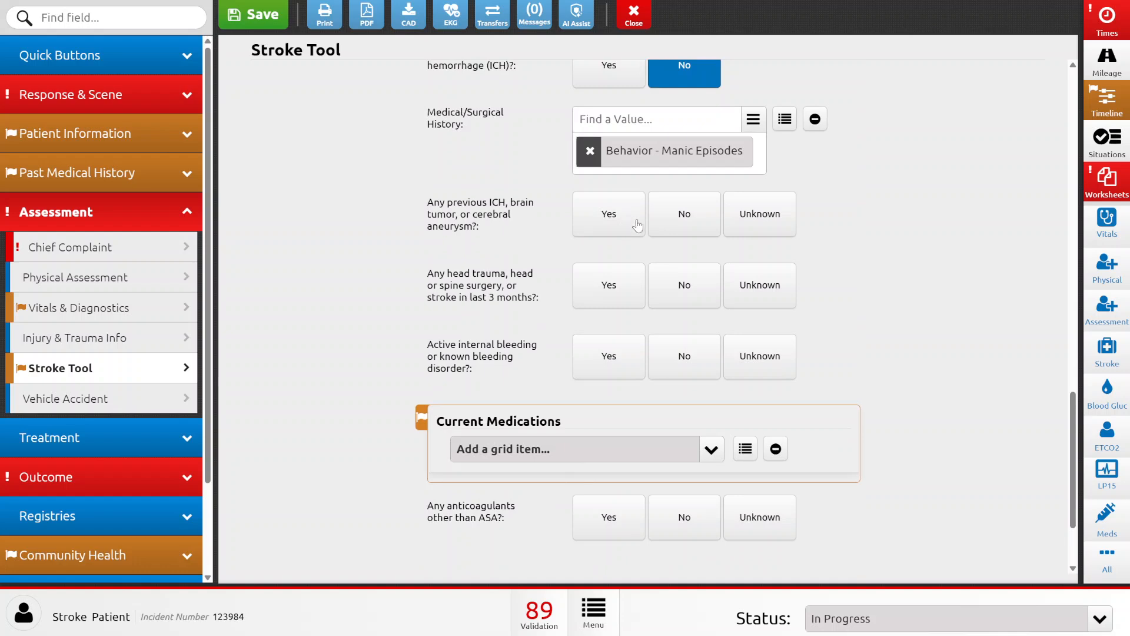
click(774, 207)
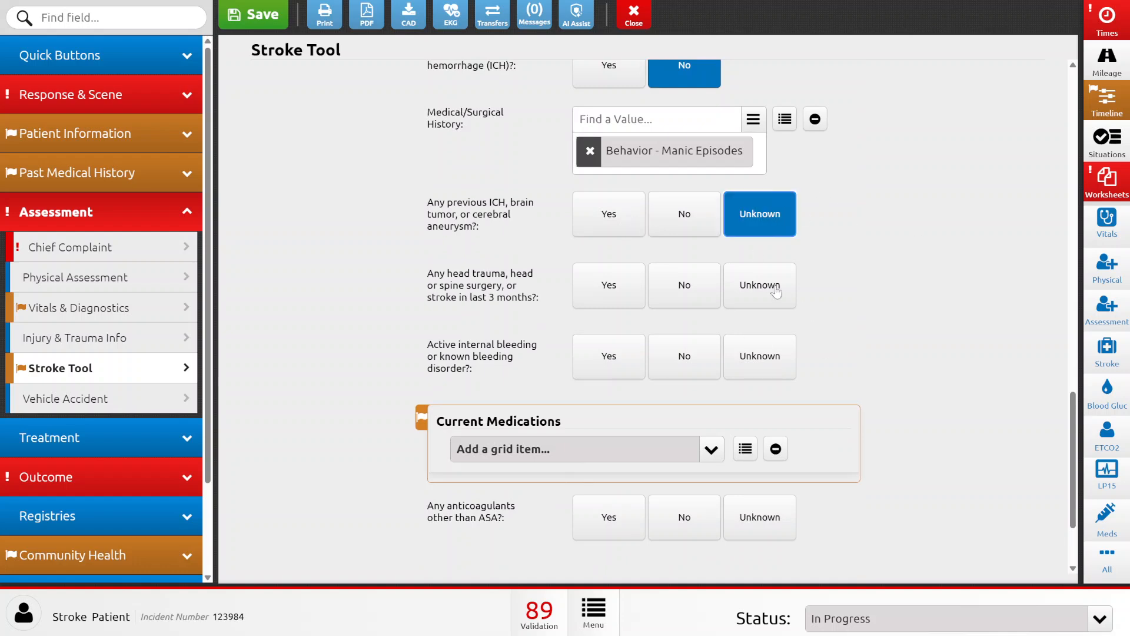
click(695, 230)
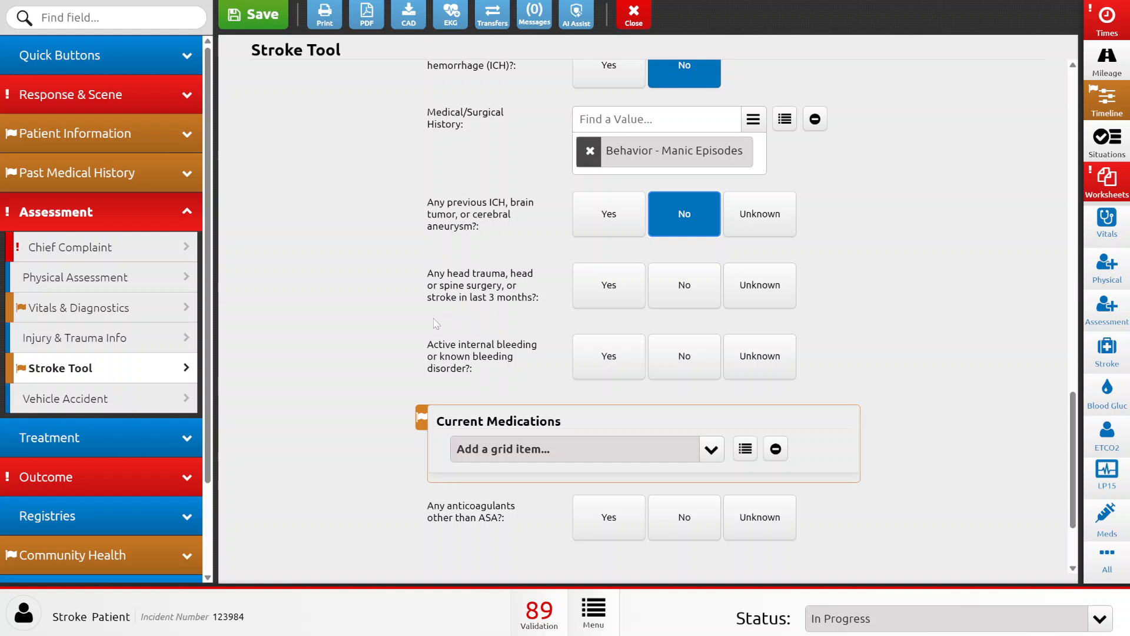
click(605, 285)
click(677, 357)
Step: Answer Yes to the question about any anticoagulants other than ASA
scroll(486, 353, down, 2)
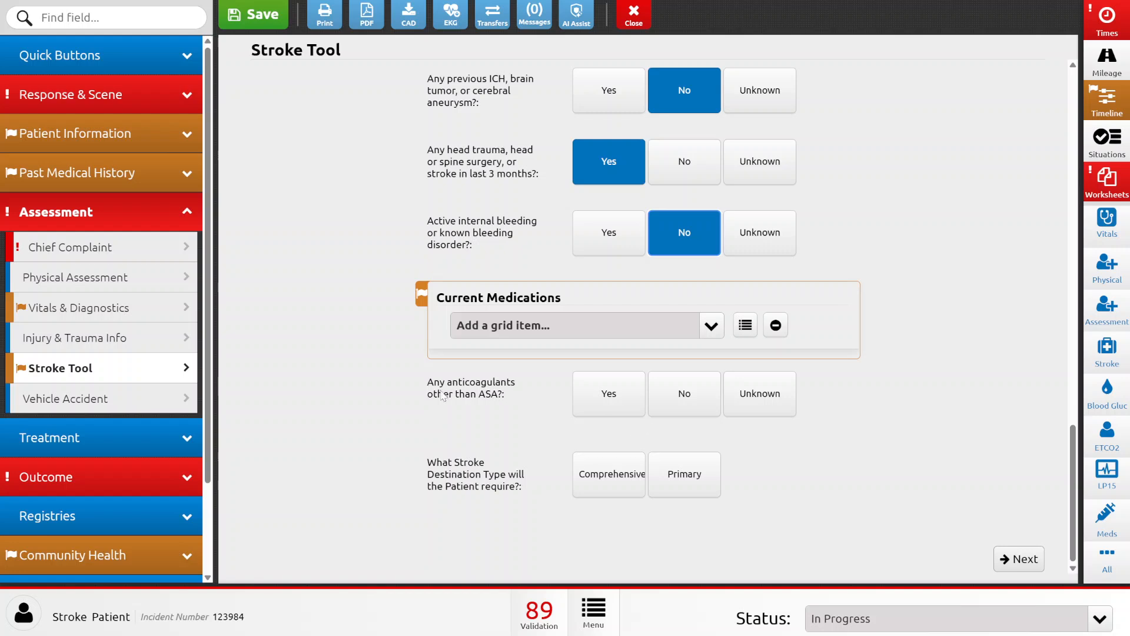
click(588, 403)
click(712, 405)
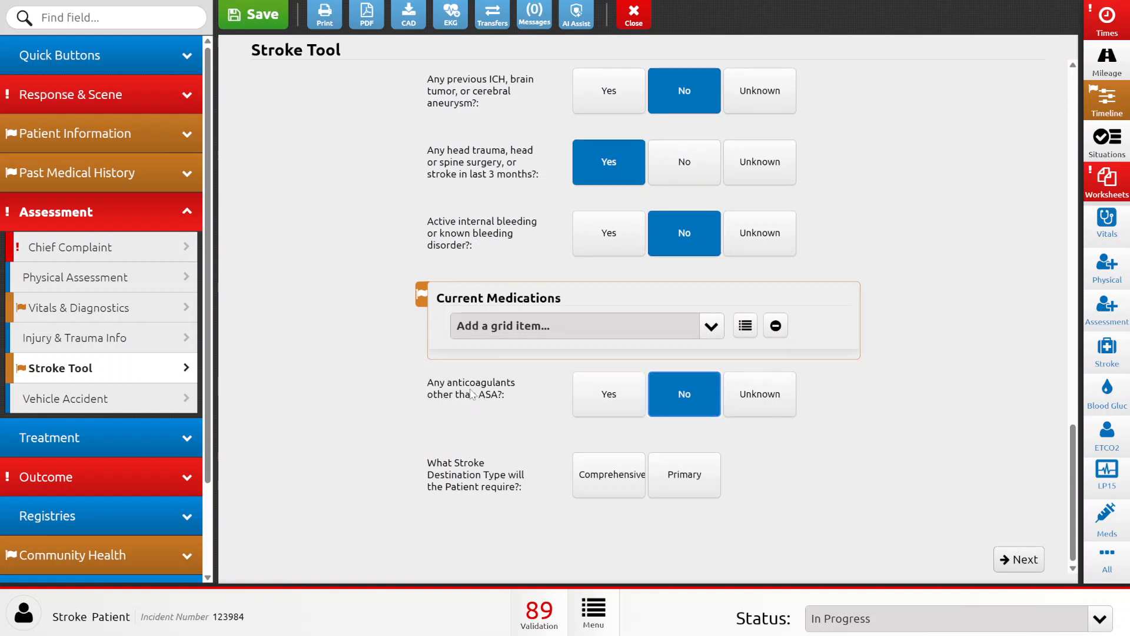
click(651, 398)
click(610, 399)
Step: Review the upgrade criteria answers and set the required Stroke Destination Type to Primary
scroll(483, 224, up, 5)
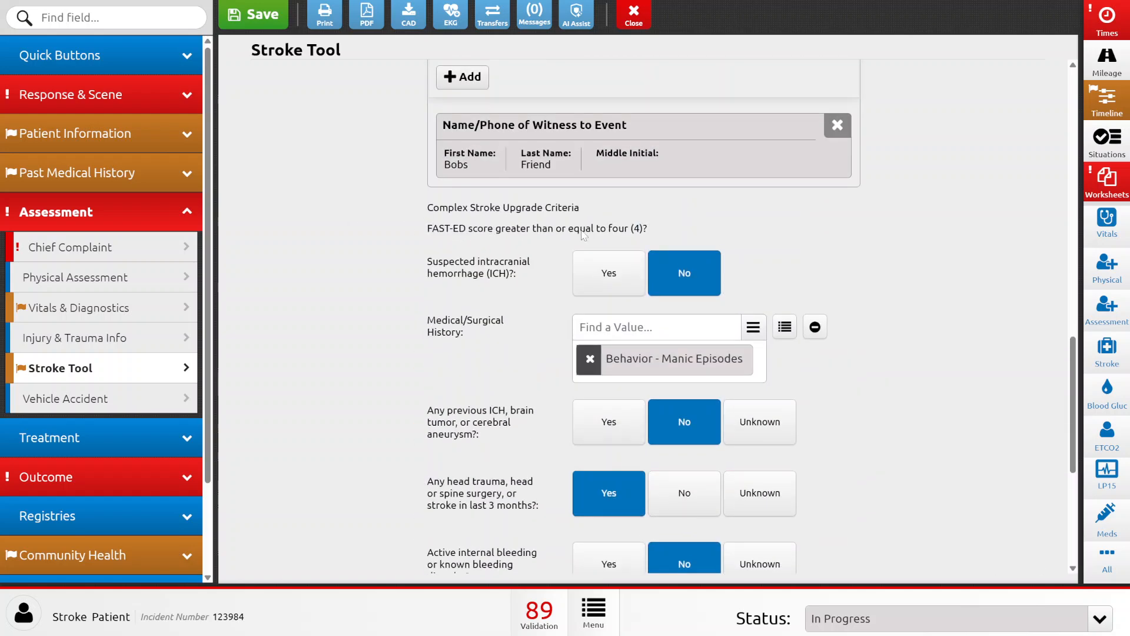
scroll(526, 245, down, 5)
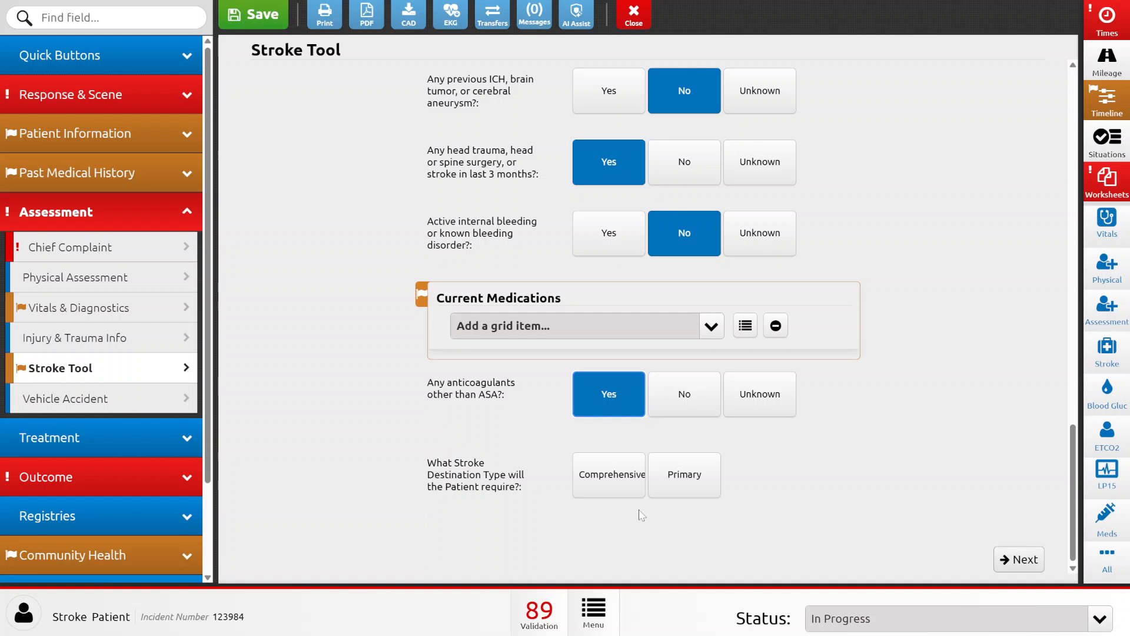
click(680, 477)
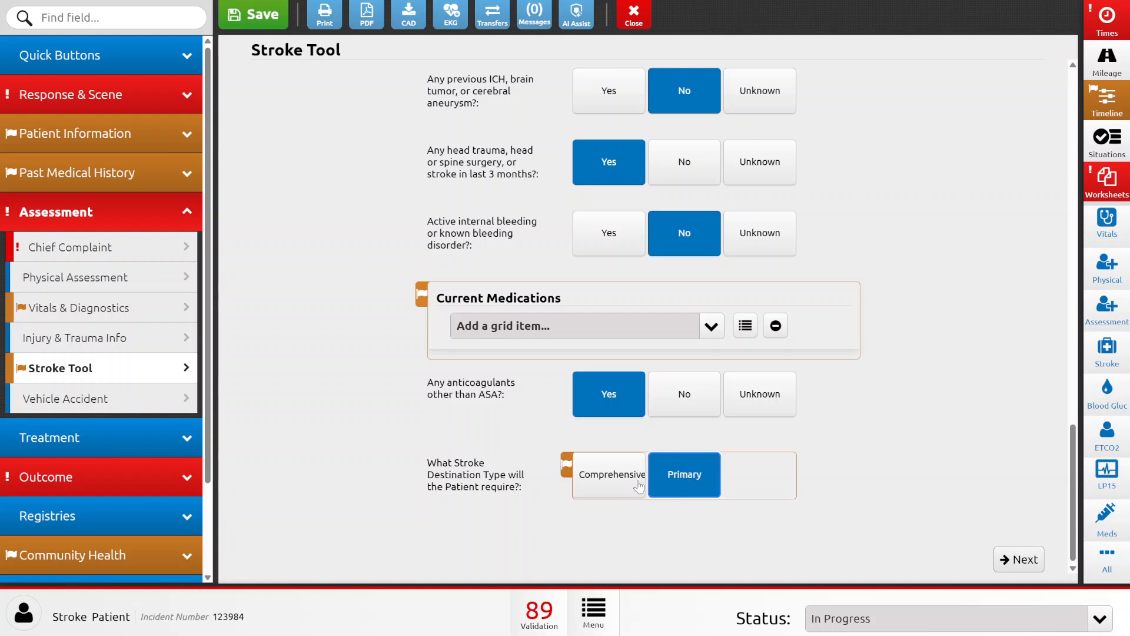
scroll(630, 192, up, 3)
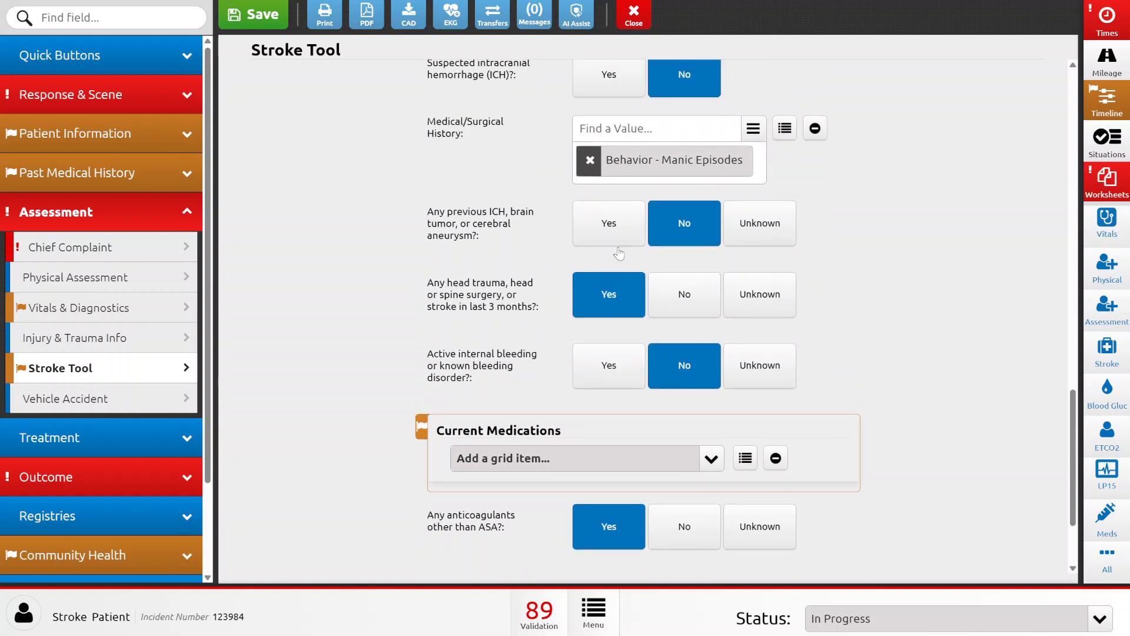
scroll(630, 192, down, 3)
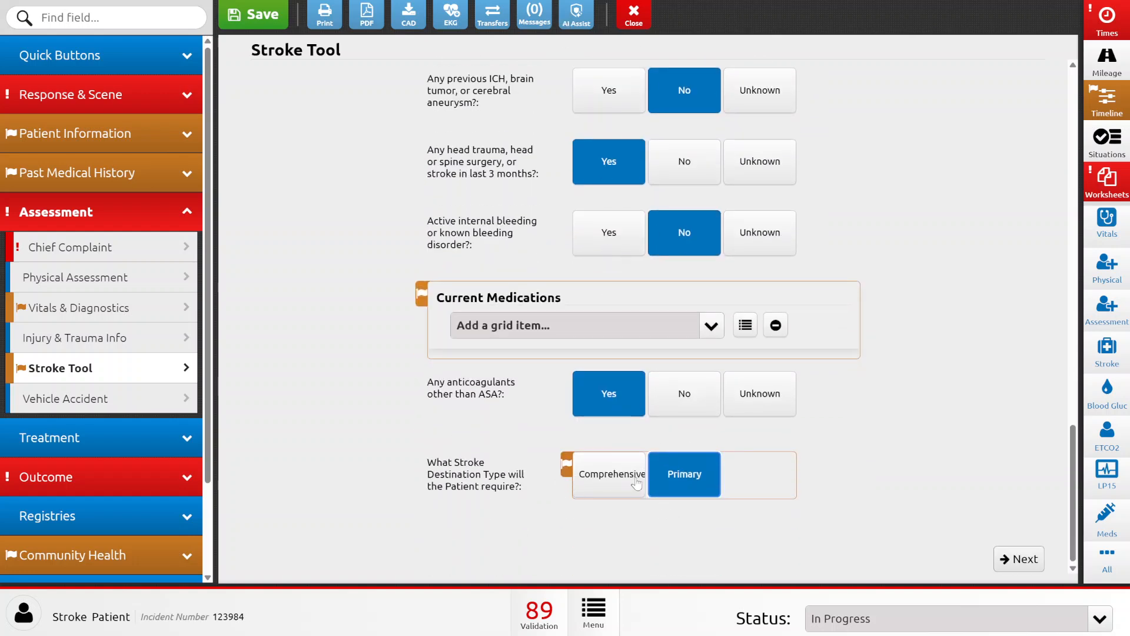
Step: Alternate the Stroke Destination Type between Comprehensive and Primary to compare how each choice validates, ending on Primary
mouse_move(565, 468)
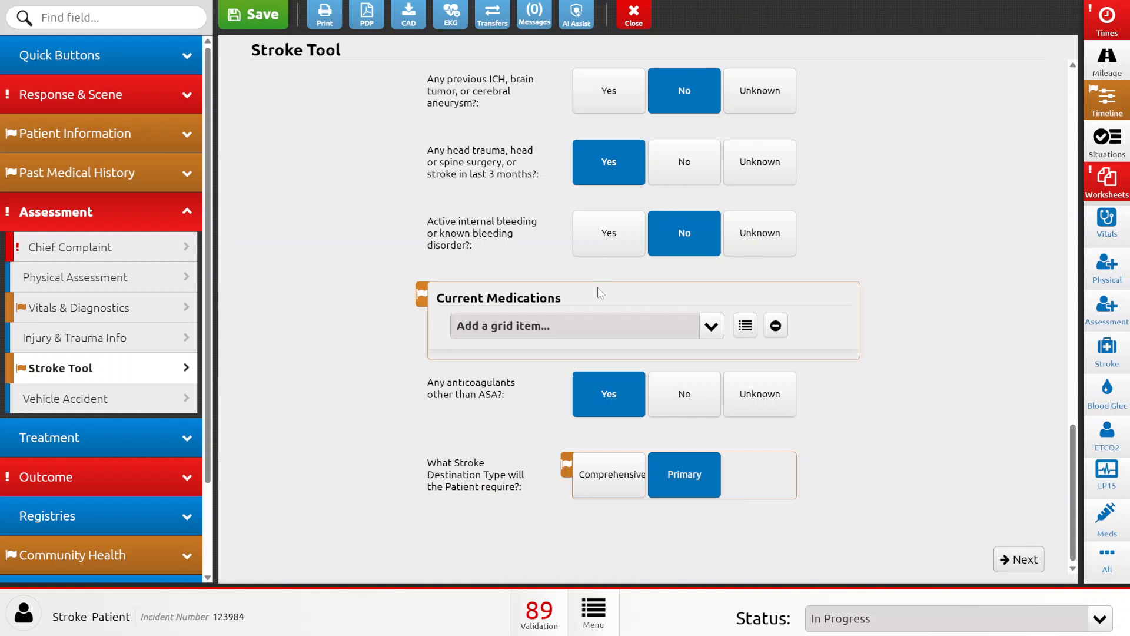
click(605, 475)
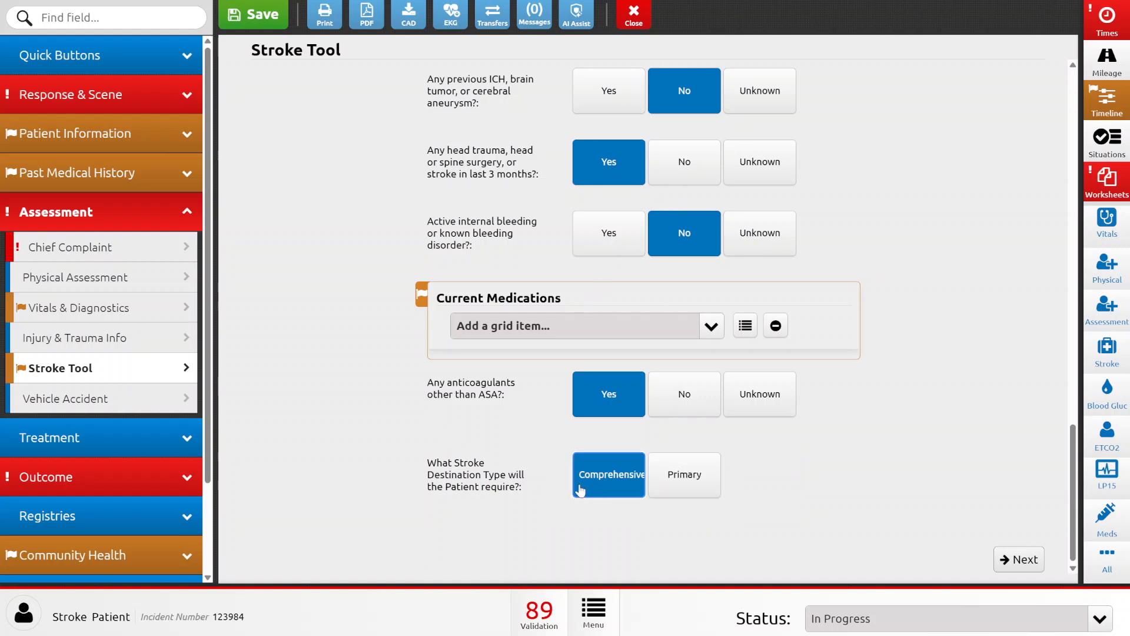
click(665, 491)
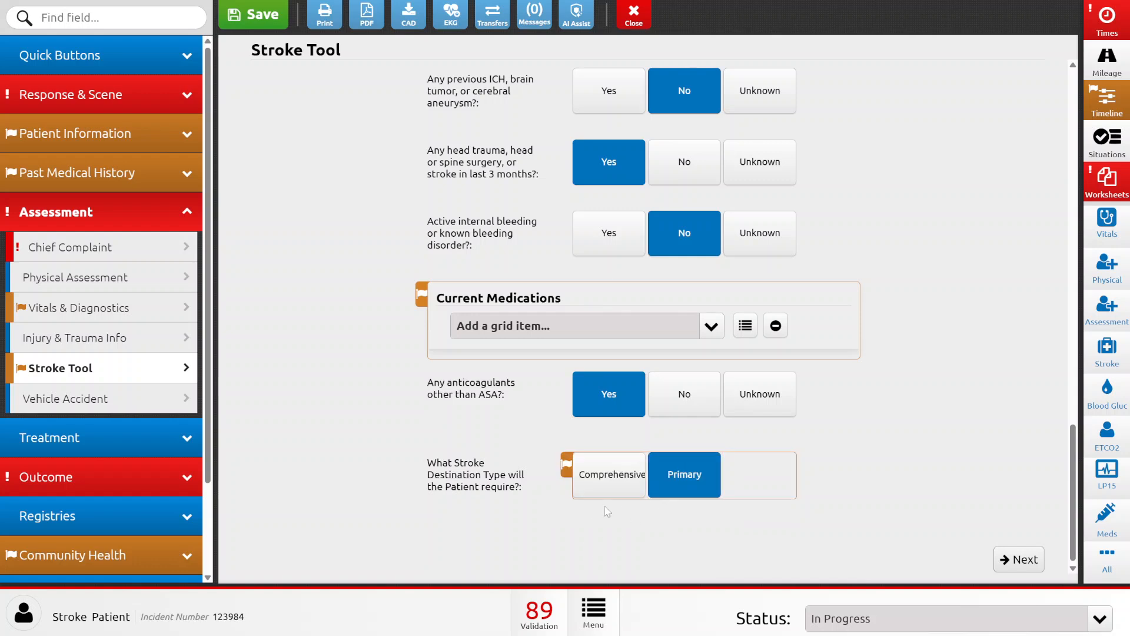
click(624, 489)
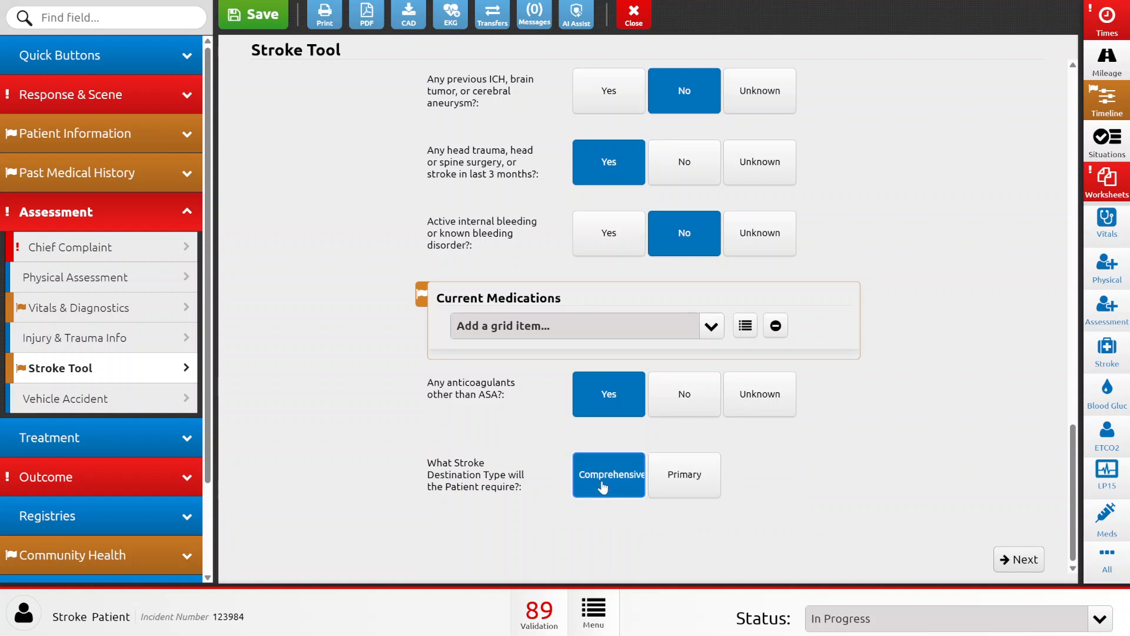
click(664, 480)
click(619, 489)
click(671, 487)
click(612, 480)
click(671, 487)
click(596, 492)
click(689, 473)
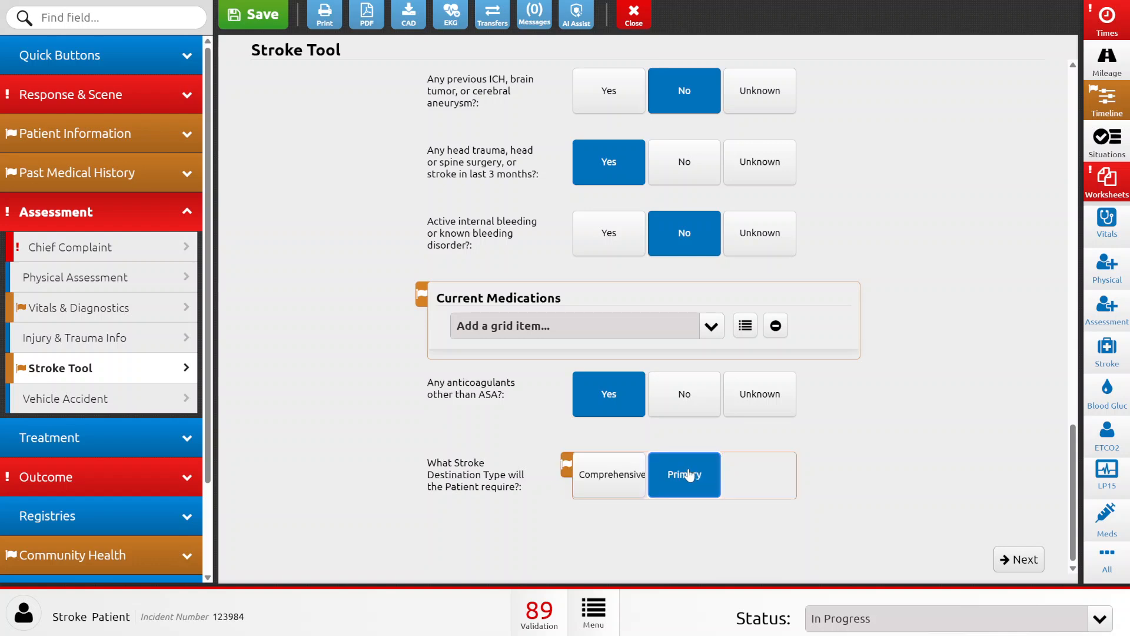